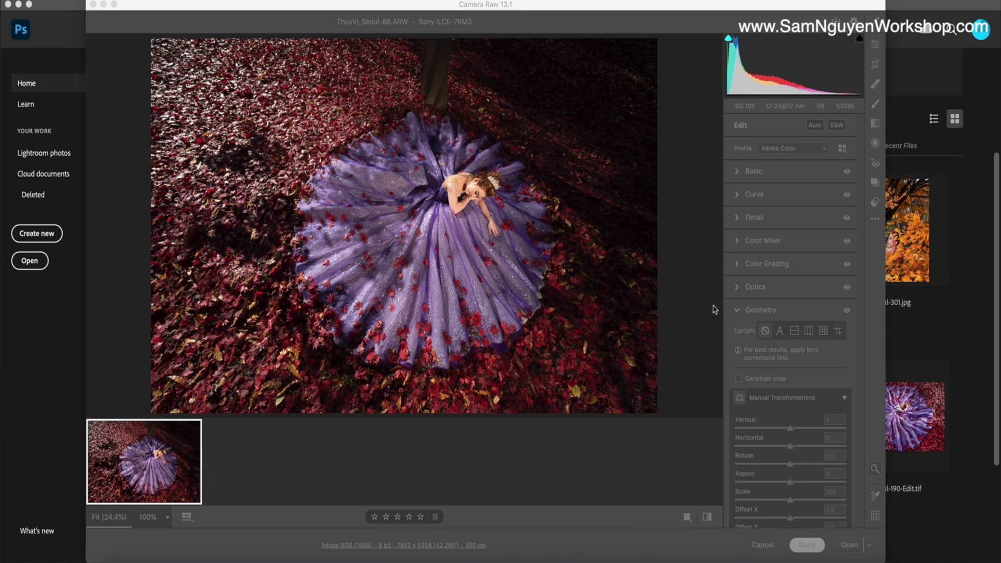
Step: Open the raw photo from Camera Raw as a Photoshop document with its current raw settings
left_click(689, 326)
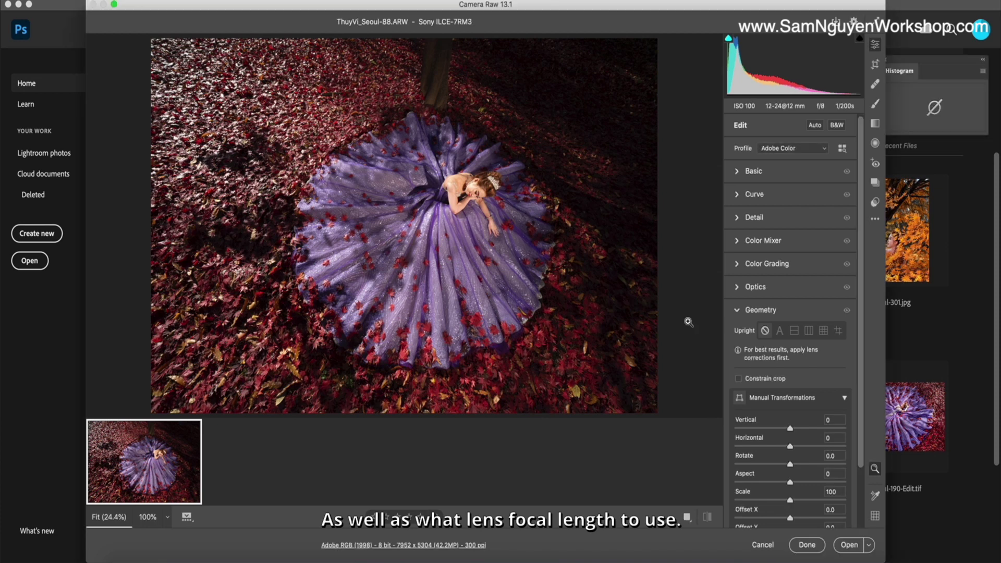
left_click(842, 549)
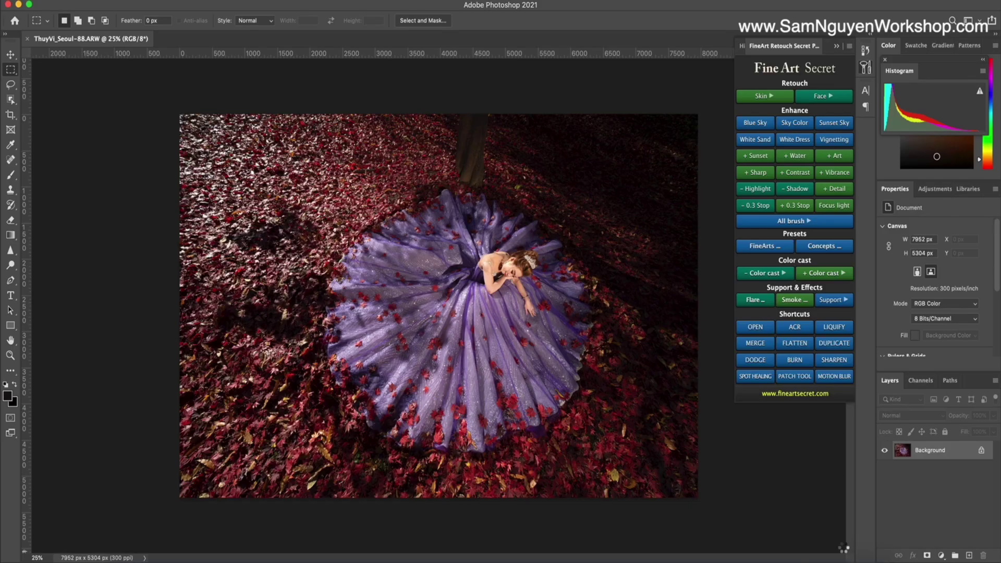
key("super+minus")
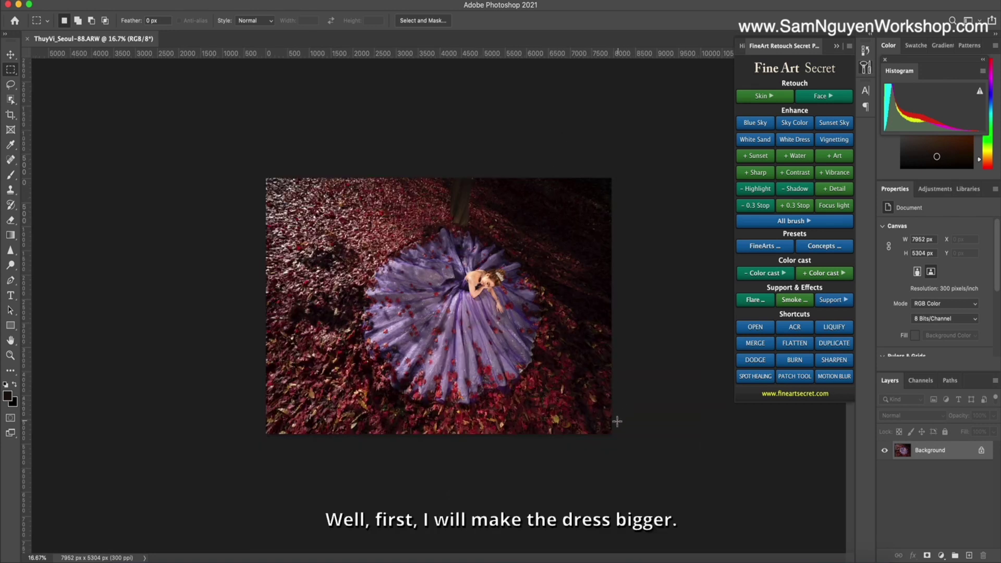
Step: Select the right strip of the photo over the dress's edge and stretch it outward to widen the dress
left_click_drag(615, 448, 505, 116)
key("super+t")
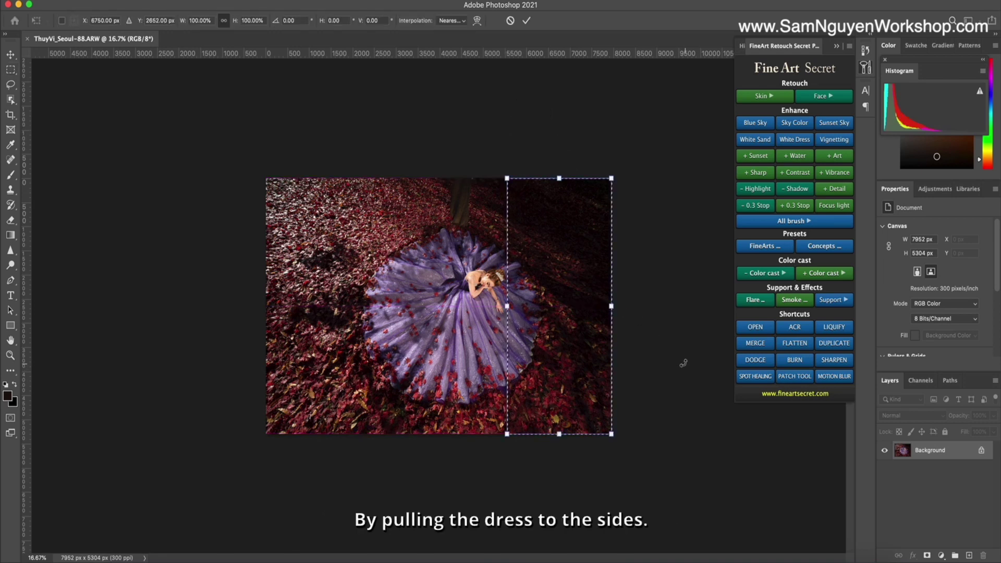
left_click_drag(614, 303, 646, 306)
key("Return")
Step: Select the lower half of the photo and stretch it downward to about 122% height, and clear the selection
left_click_drag(625, 443, 167, 316)
key("super+t")
left_click_drag(439, 434, 469, 458)
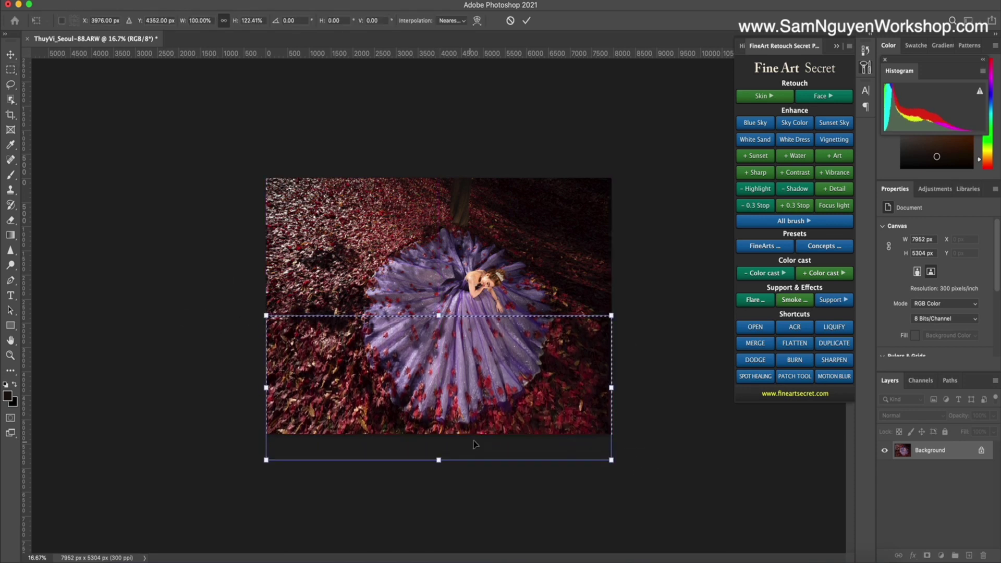
key("Return")
key("super+d")
Step: Select the photo's upper strip above the model and stretch it upward to lengthen the dress, and clear the selection
left_click_drag(238, 166, 683, 266)
key("super+t")
left_click_drag(439, 178, 440, 137)
key("Return")
key("super+d")
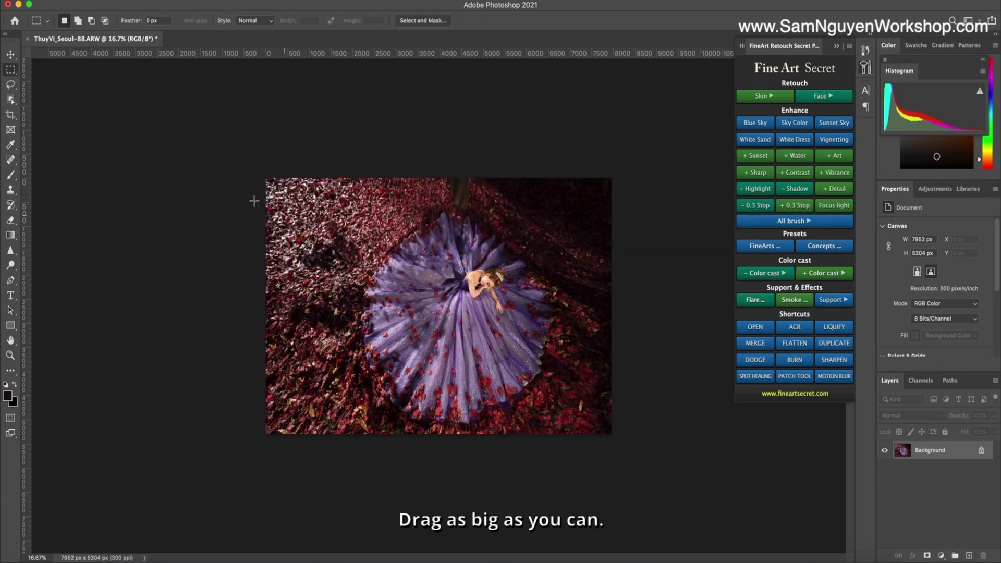
Step: Select the photo's left part up to the model and stretch it far outward to widen that side of the dress
left_click_drag(245, 169, 457, 516)
key("super+t")
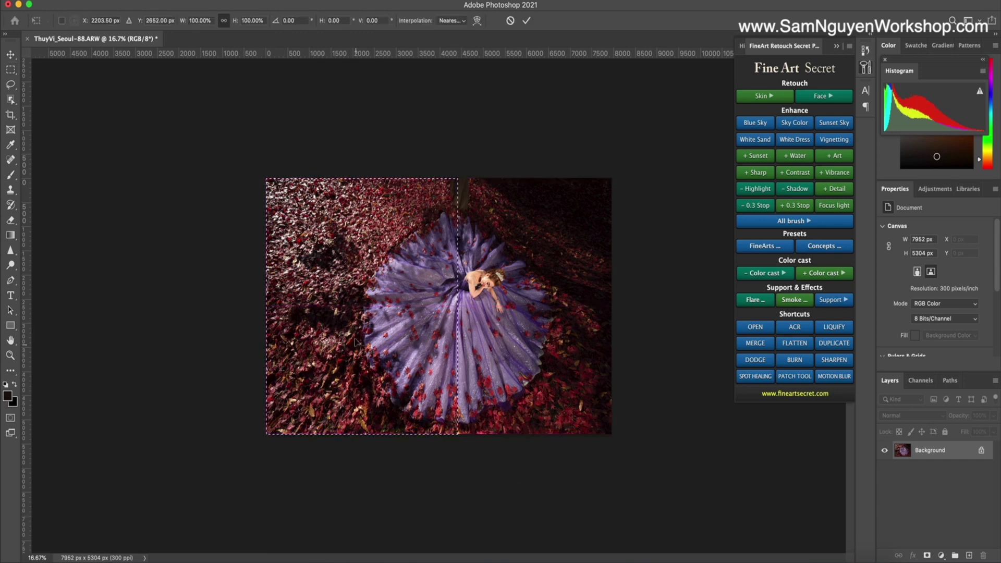
left_click_drag(267, 306, 158, 298)
key("Return")
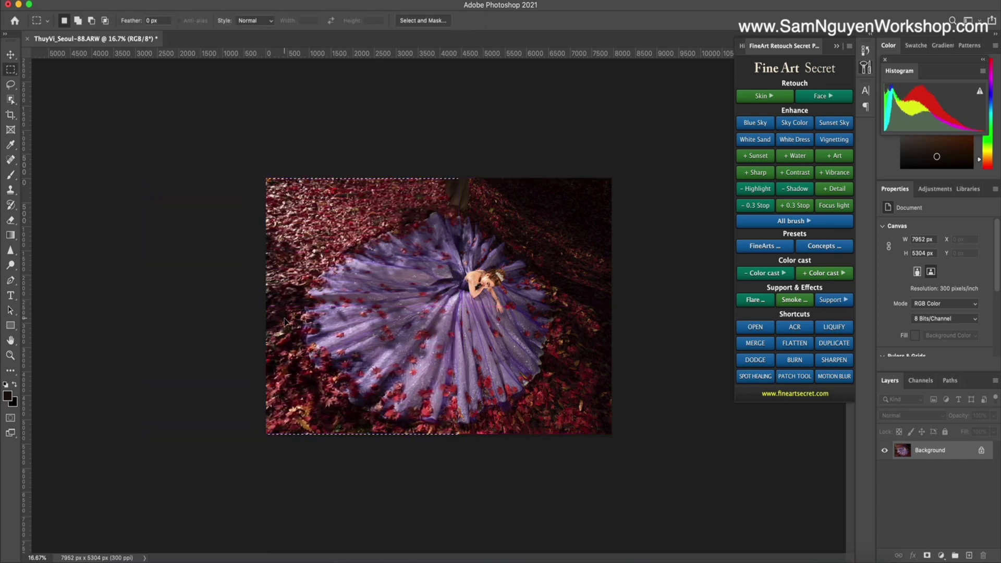
key("super+d")
Step: Duplicate the Background layer and crop the picture slightly tighter from its upper-right corner
key("super+j")
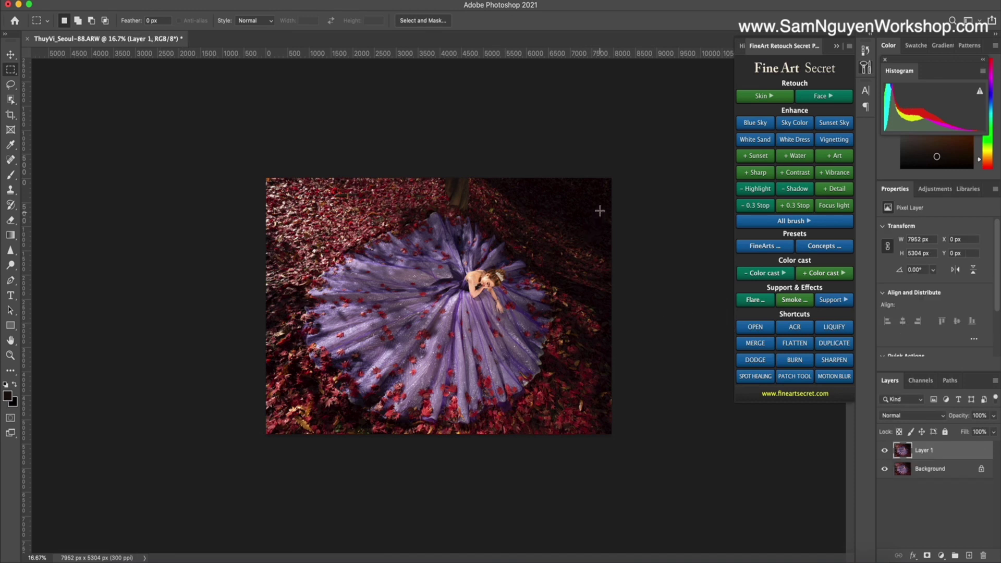
key("c")
left_click_drag(611, 176, 595, 193)
key("Return")
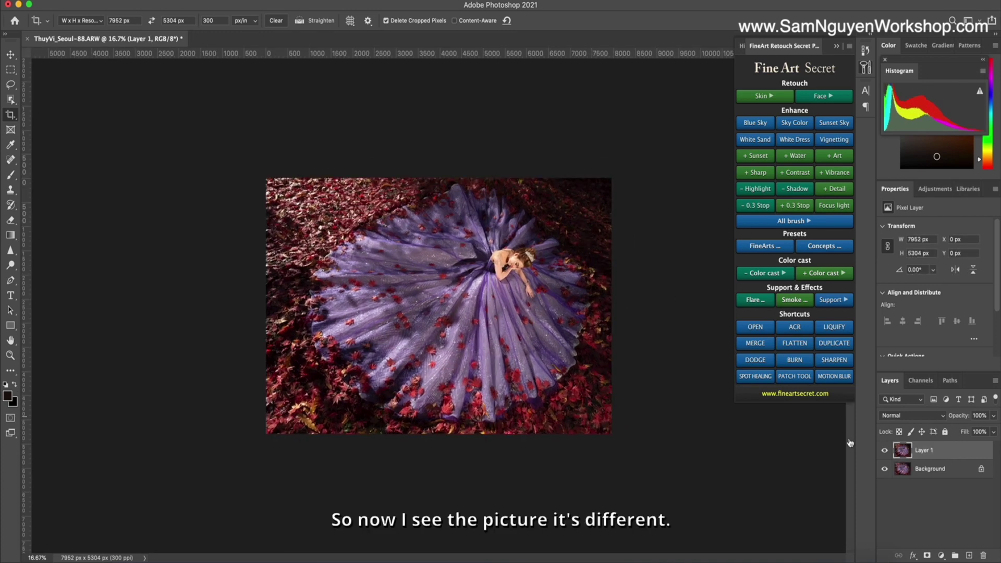
left_click(883, 450)
left_click(884, 450)
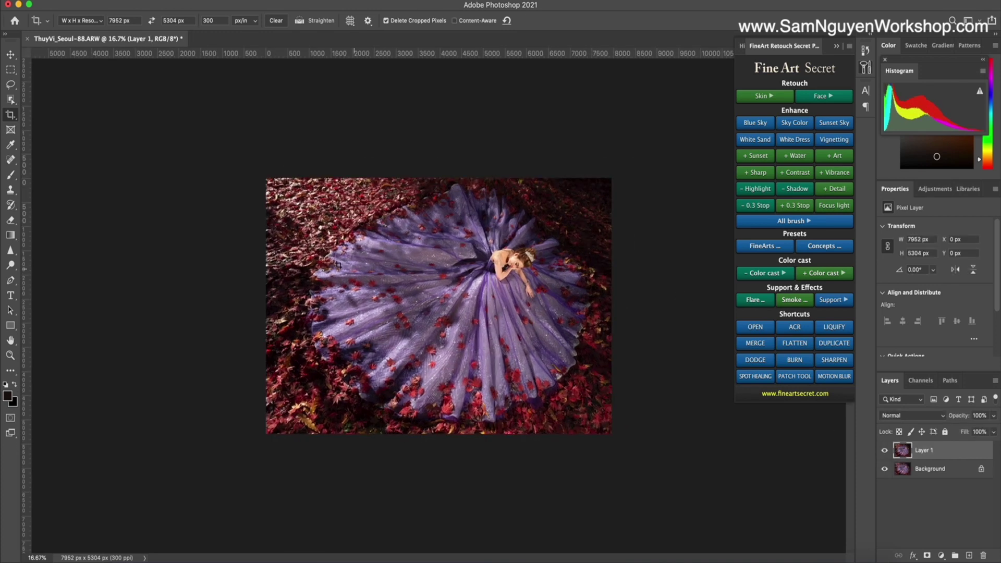
Step: Stretch the left part of Layer 1 slightly further outward to enlarge the dress, and clear the selection
key("m")
left_click_drag(245, 163, 482, 485)
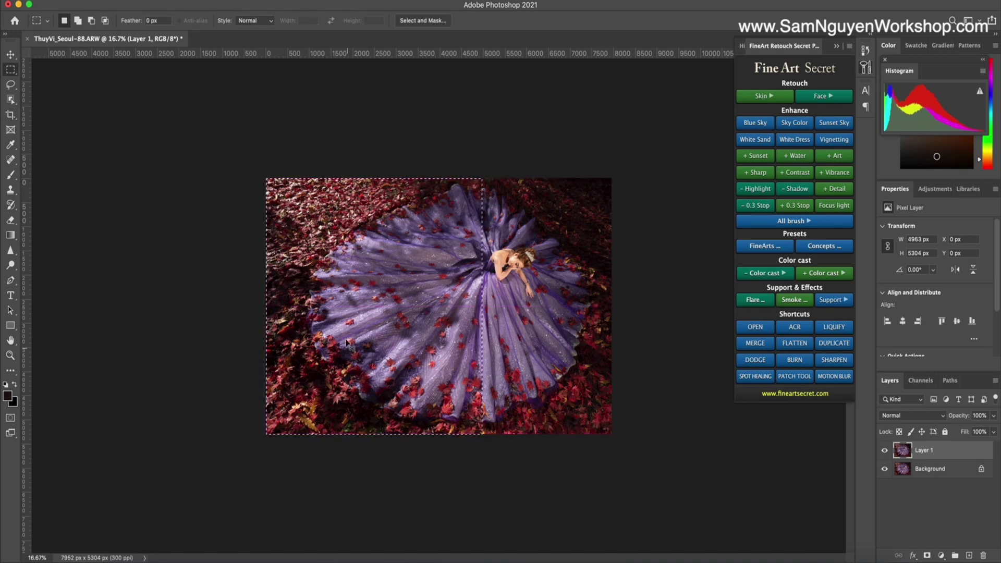
key("ctrl+t")
left_click_drag(267, 306, 244, 306)
key("Return")
key("ctrl+d")
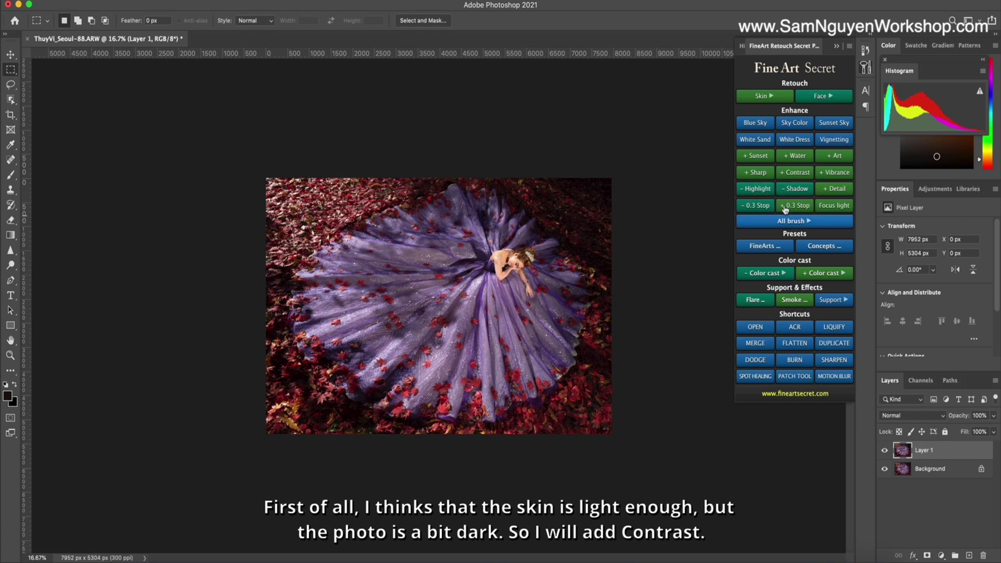
Step: Apply the + Contrast enhancement twice and group the two resulting layers
left_click(792, 172)
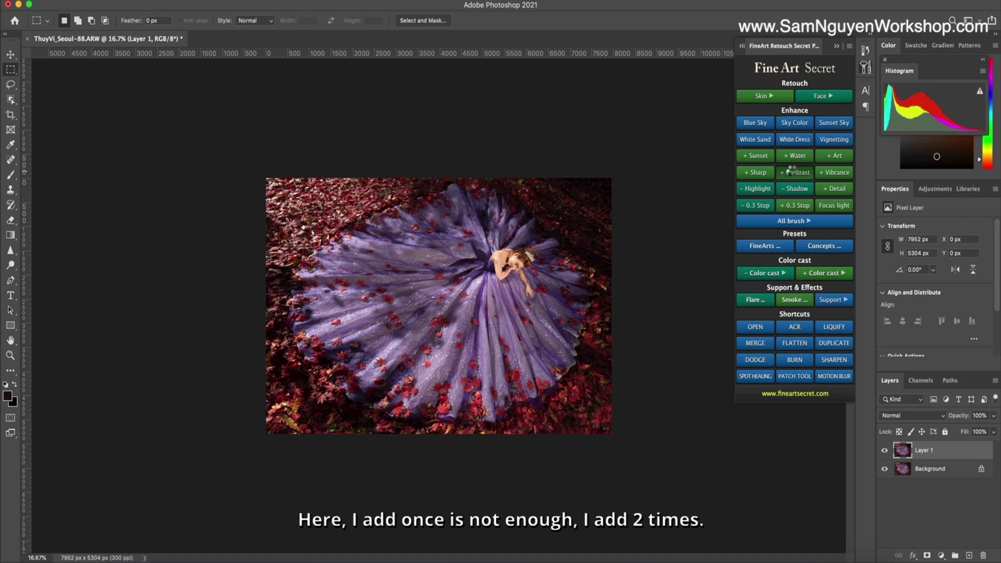
left_click(793, 173)
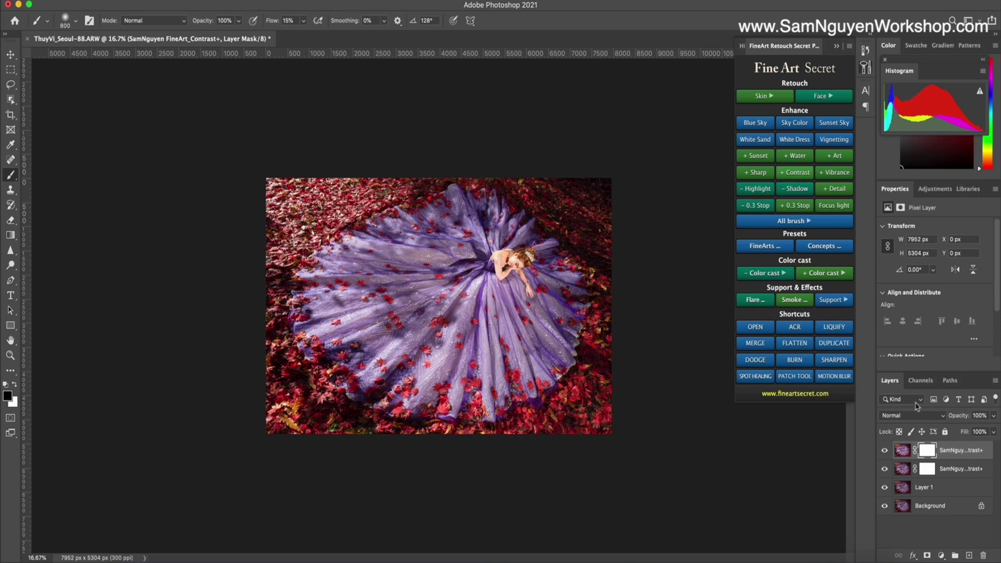
left_click(951, 472, "shift")
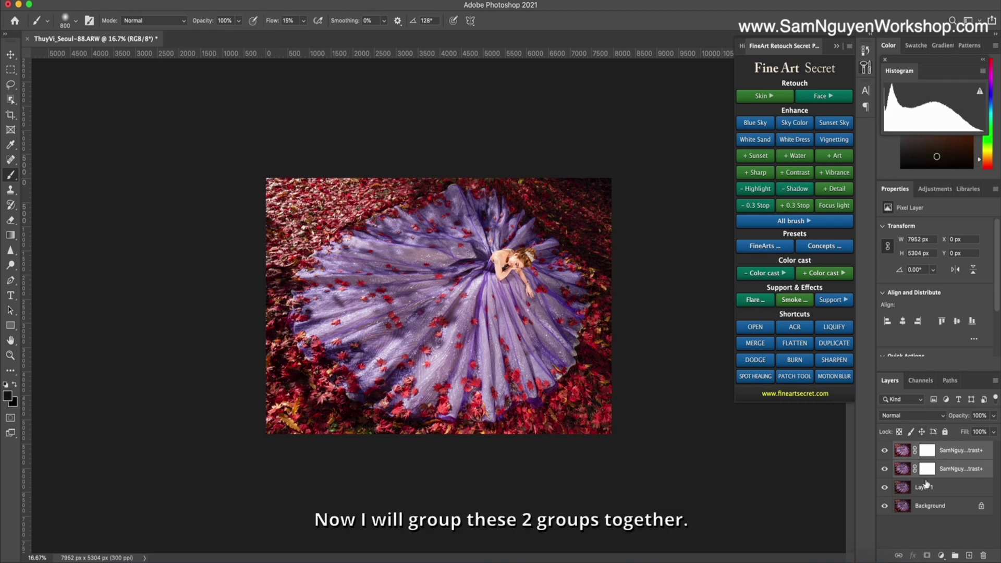
key("ctrl+g")
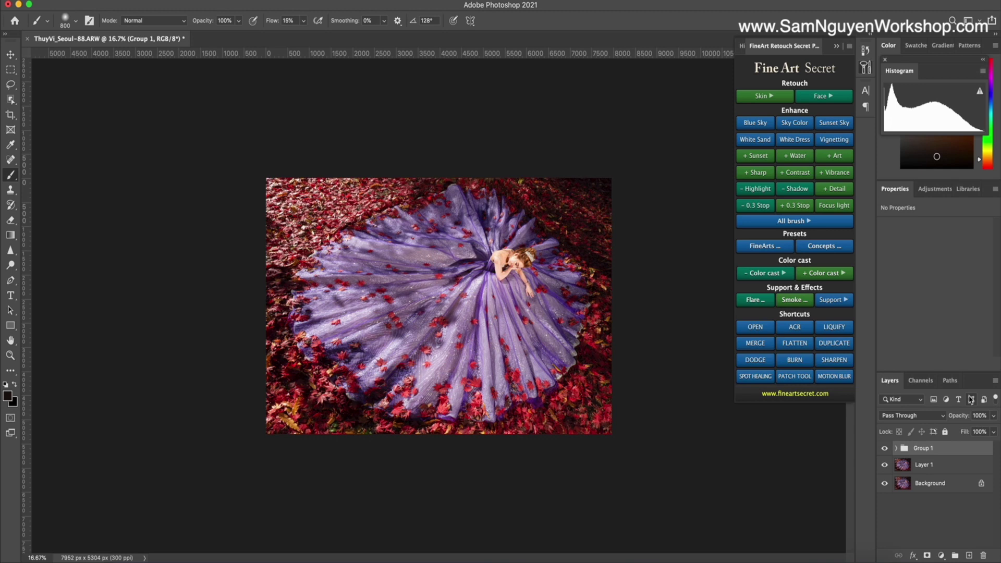
Step: Add a layer mask to the contrast group and paint black at 15% flow over the bright dress area below the model
left_click(927, 556)
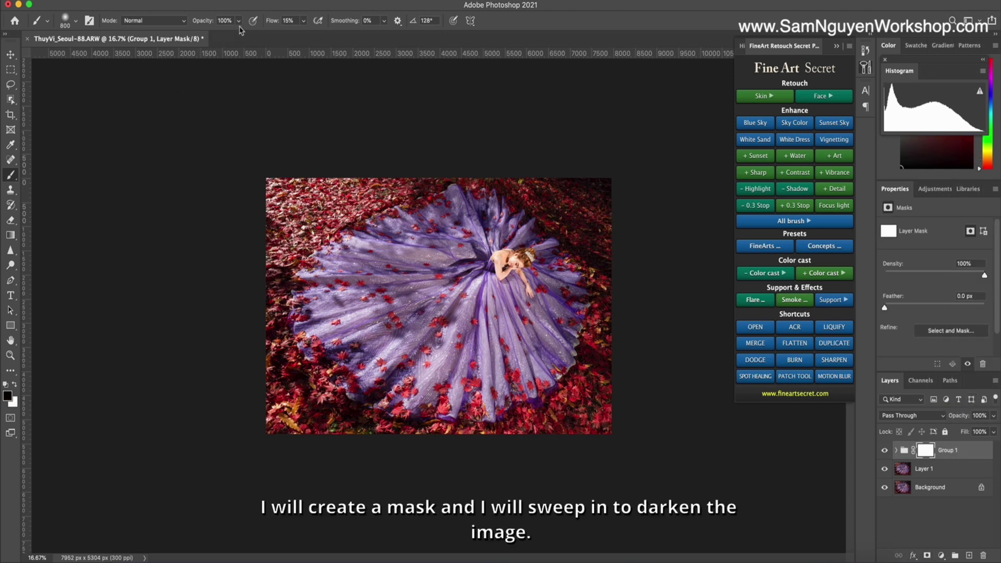
key("bracketright")
key("bracketright")
key("bracketright")
key("bracketright")
mouse_move(492, 313)
left_mouse_down()
mouse_move(498, 358)
mouse_move(511, 353)
left_mouse_up()
Step: Paint the group mask over the model's bright arm and skin with a smaller brush of about 250 px
key("bracketleft")
key("bracketleft")
key("bracketleft")
key("bracketleft")
key("bracketleft")
key("bracketleft")
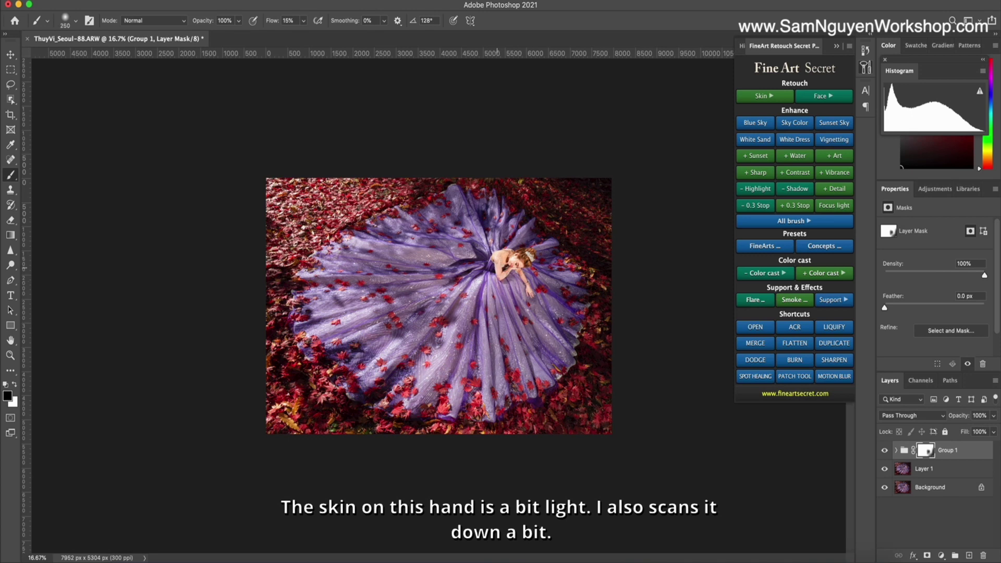
key("bracketleft")
key("bracketleft")
key("bracketleft")
key("bracketleft")
key("bracketleft")
key("bracketleft")
key("bracketleft")
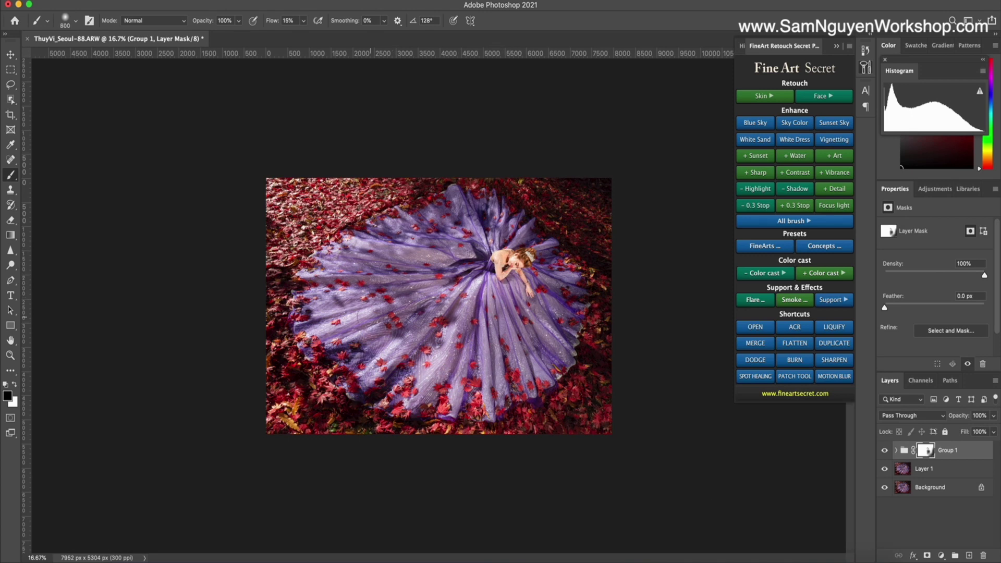
Step: Paint the group mask over the remaining bright parts of the dress and leaves with brushes of about 1200 to 1700 px
key("bracketright")
key("bracketright")
key("bracketright")
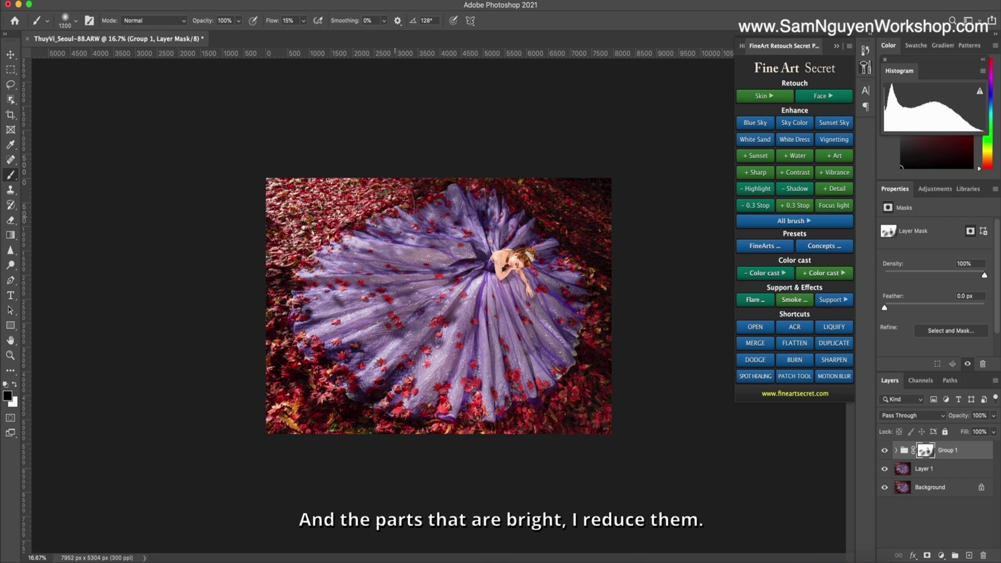
key("bracketleft")
key("bracketleft")
key("bracketleft")
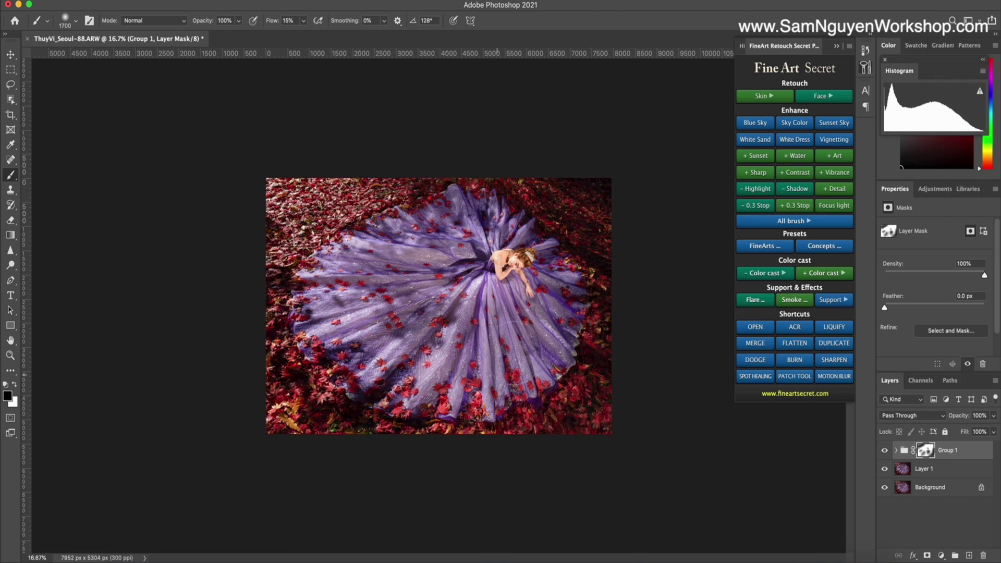
key("bracketright")
key("bracketright")
key("bracketright")
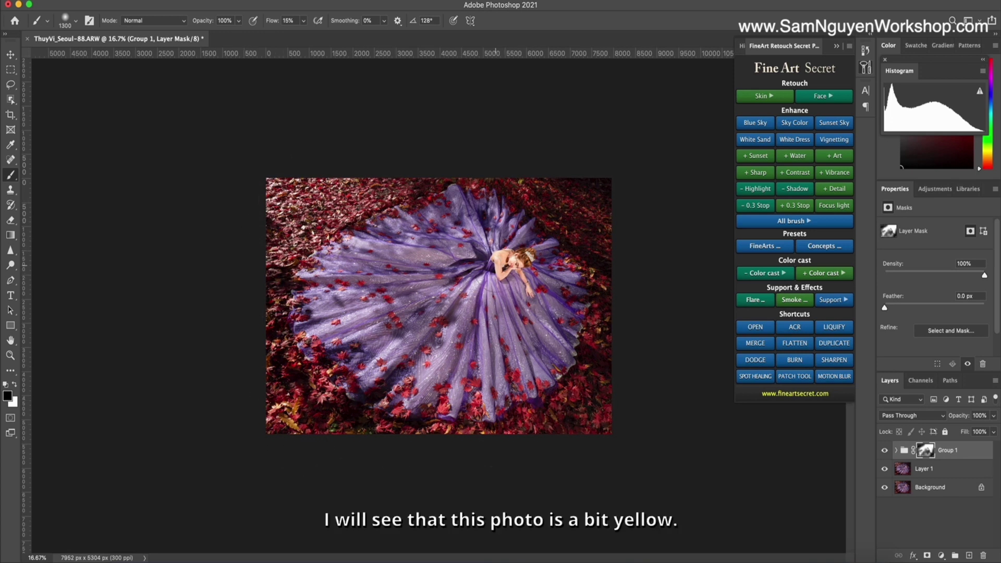
Step: Apply the - White balance color-cast correction twice and lower the top correction layer's opacity to 51%
left_click(759, 278)
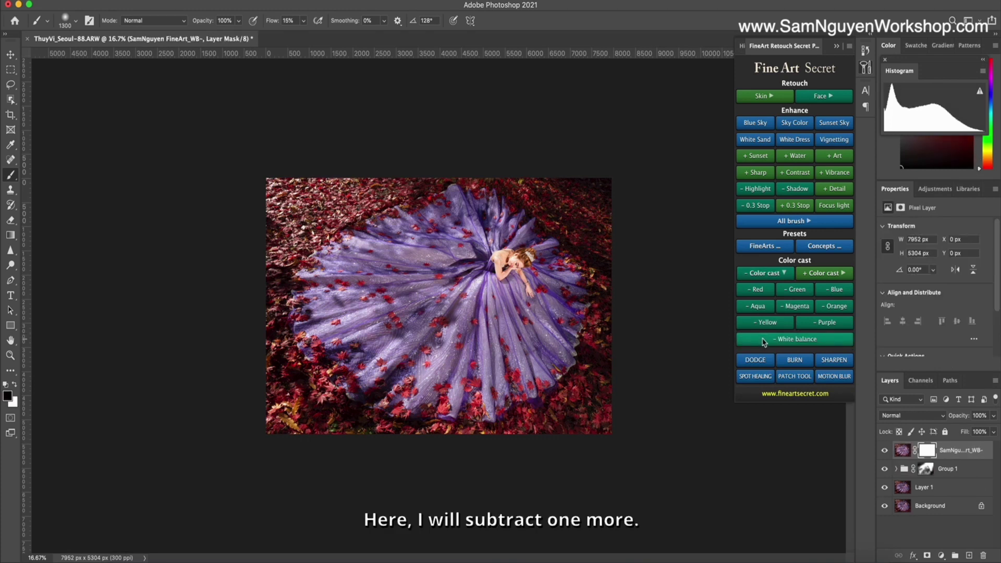
left_click(766, 343)
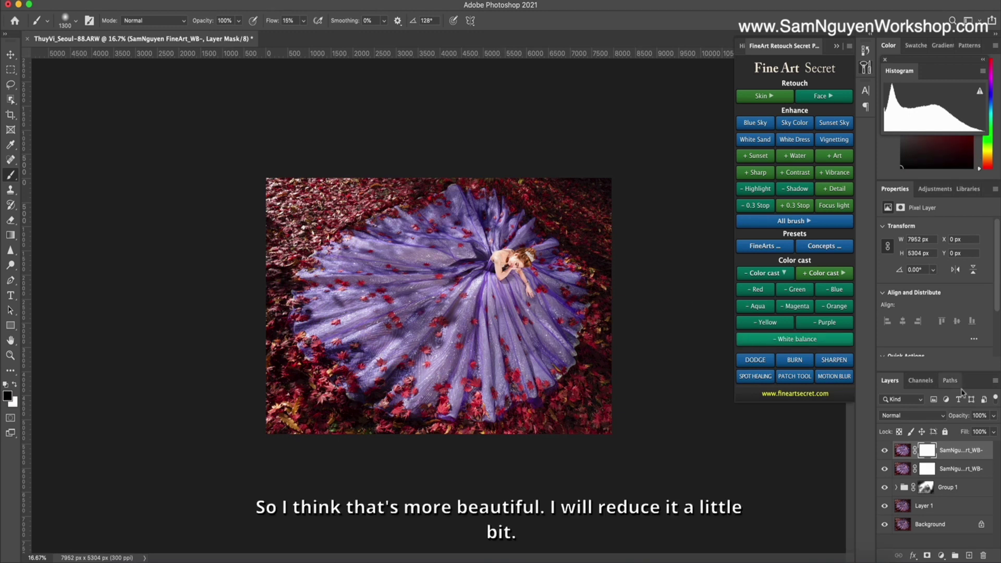
left_click(994, 415)
left_click_drag(995, 430, 971, 431)
Step: Group the two white balance layers and compare the photo with and without the correction
left_click(961, 470)
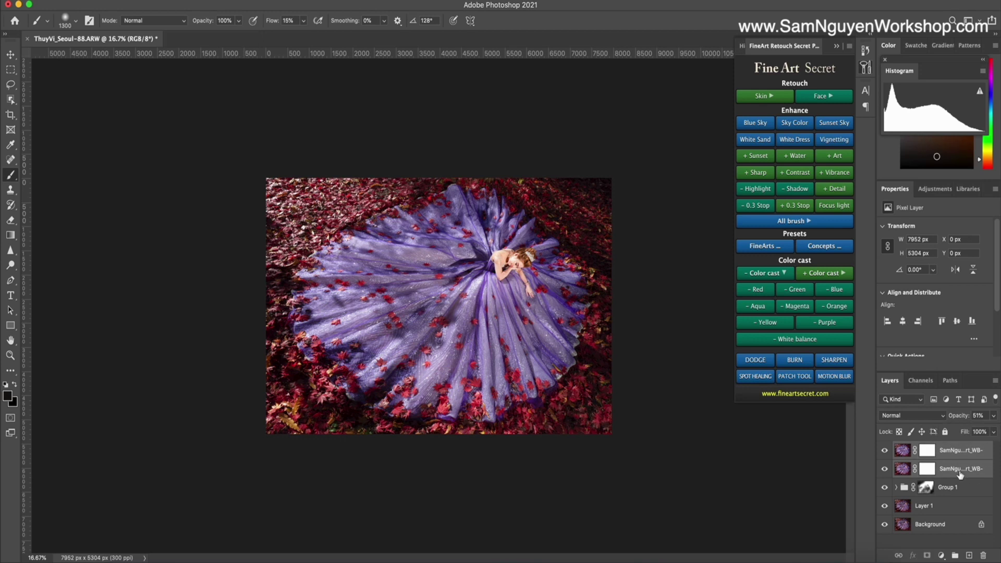
key("super+g")
left_click(884, 450)
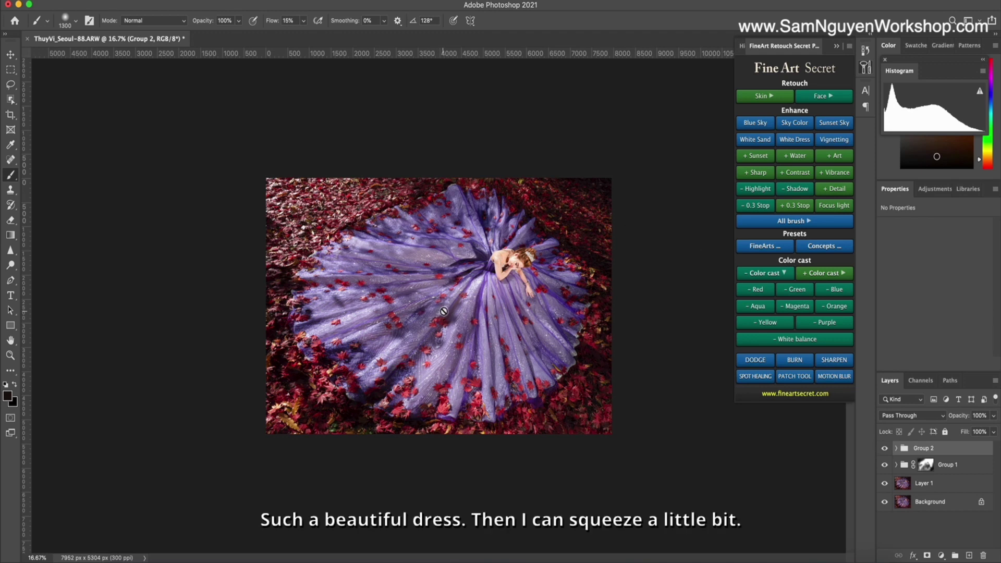
Step: Merge Group 2, Group 1 and Layer 1 into a single layer through a group, and duplicate the merged layer
left_click(928, 486, "shift")
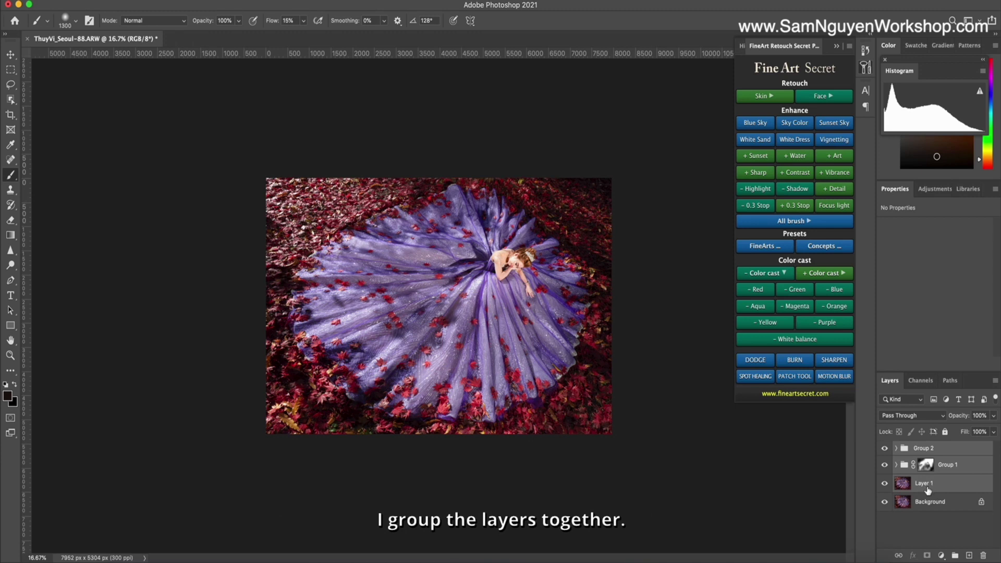
key("super+g")
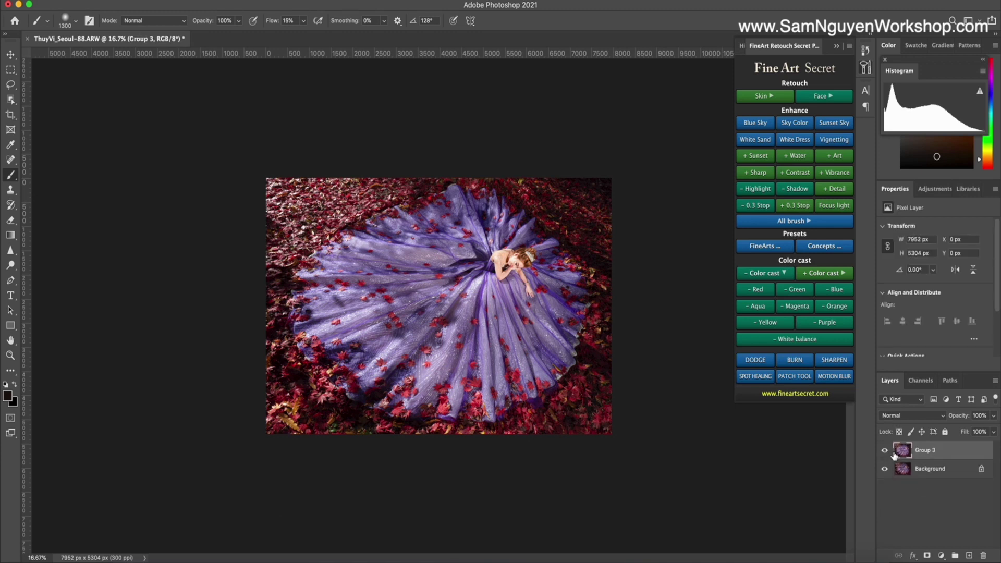
key("super+e")
key("super+j")
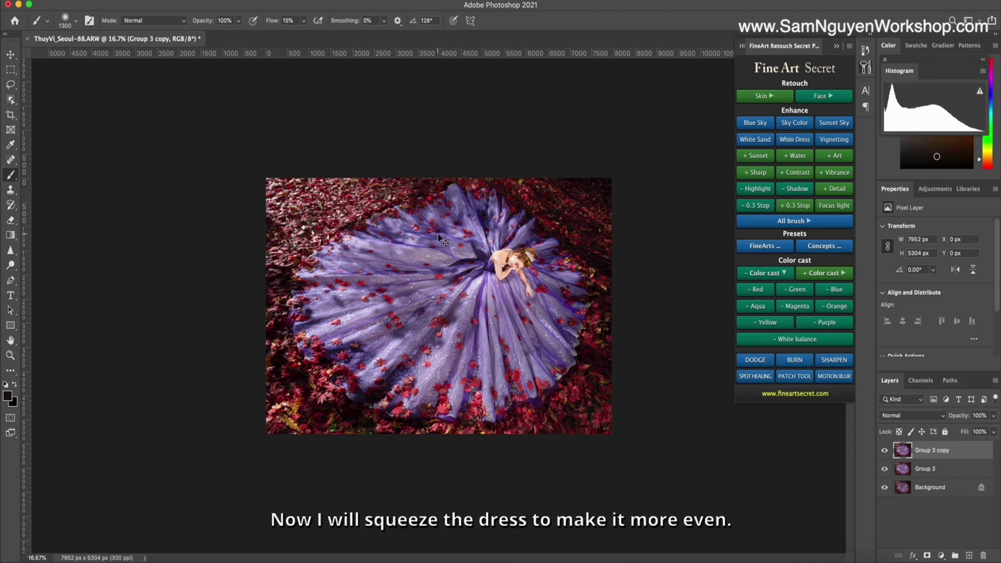
Step: Start Liquify on the duplicated layer and push the dress's upper-left edge outward with a 2100-size warp brush
key("shift+super+x")
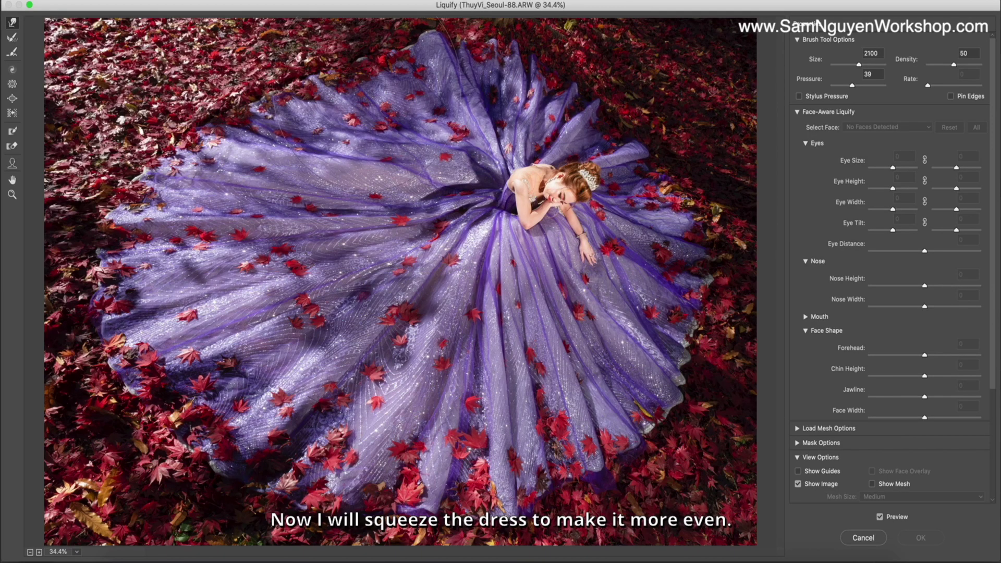
left_click_drag(366, 75, 356, 67)
left_click_drag(292, 96, 279, 83)
left_click_drag(237, 115, 229, 107)
key("bracketleft")
key("bracketleft")
key("bracketleft")
key("bracketleft")
key("bracketleft")
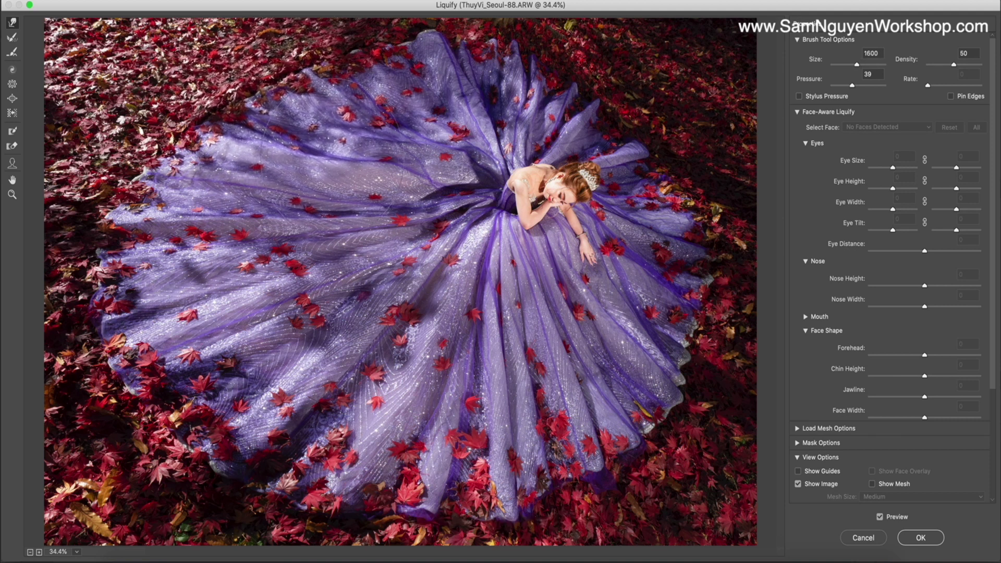
Step: Warp the folds in the middle and lower part of the dress toward the lower right to spread them evenly
key("bracketright")
key("bracketright")
key("bracketright")
key("bracketright")
left_click_drag(281, 261, 300, 279)
left_click_drag(365, 313, 415, 347)
key("bracketright")
left_click_drag(496, 331, 565, 329)
key("bracketleft")
key("bracketleft")
key("bracketleft")
key("bracketleft")
key("bracketleft")
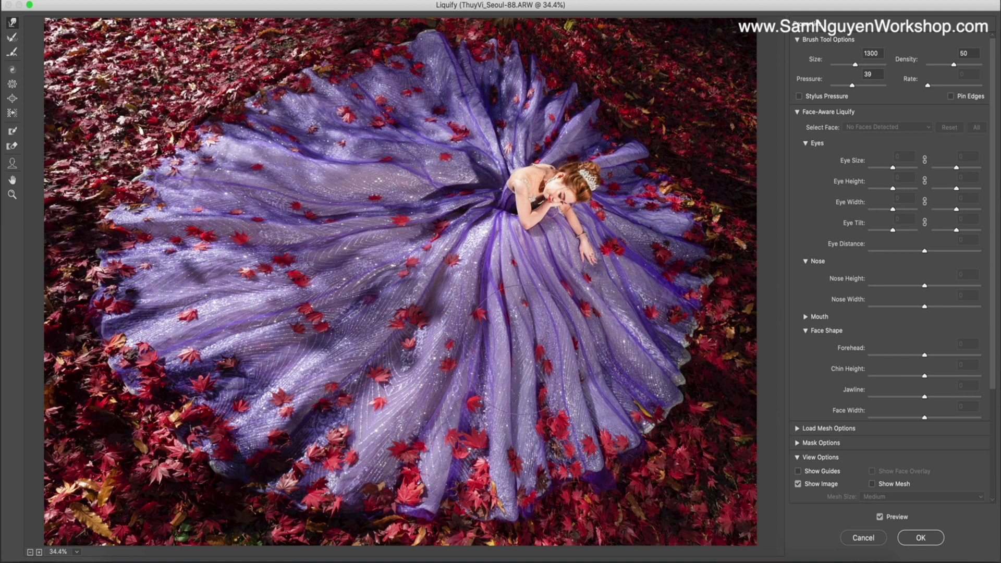
Step: Warp the folds in the dress's middle and lower-left area toward the lower right with a 1300 to 1400-size brush
left_click_drag(469, 333, 500, 334)
key("bracketright")
key("bracketright")
key("bracketright")
left_click_drag(334, 271, 354, 292)
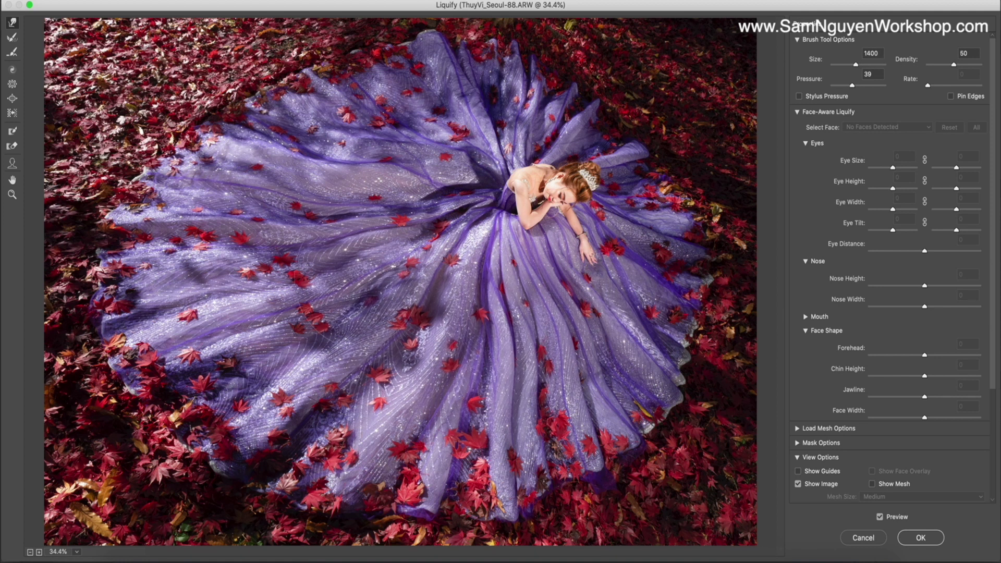
left_click_drag(292, 271, 360, 331)
Step: Nudge the folds in the upper part of the dress toward the left with a 1200 to 1300-size warp brush and apply Liquify
key("bracketleft")
key("bracketleft")
key("bracketleft")
key("bracketleft")
key("bracketleft")
key("bracketleft")
key("bracketleft")
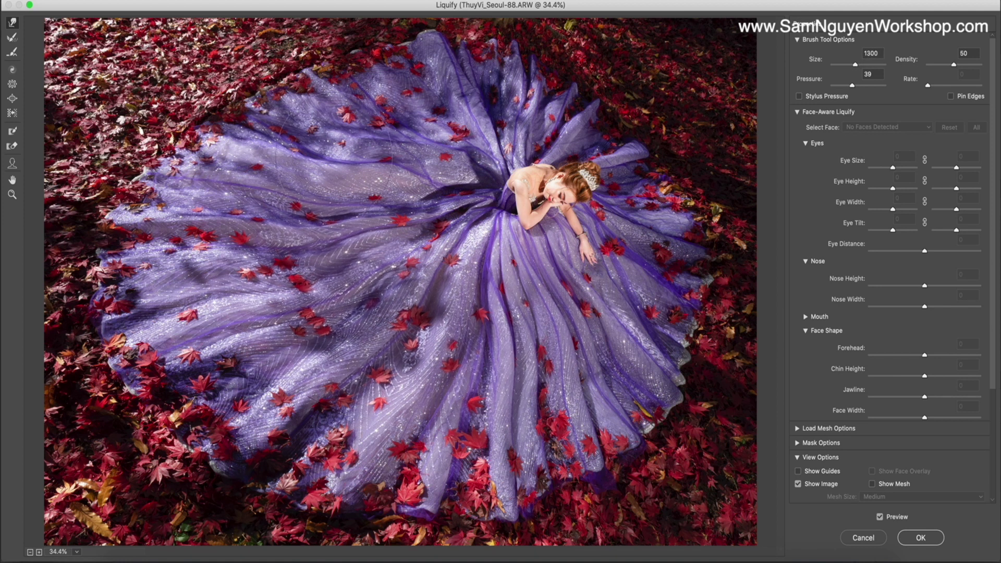
left_click_drag(334, 152, 325, 166)
key("bracketleft")
left_click_drag(471, 145, 466, 149)
left_click_drag(491, 115, 478, 117)
key("bracketright")
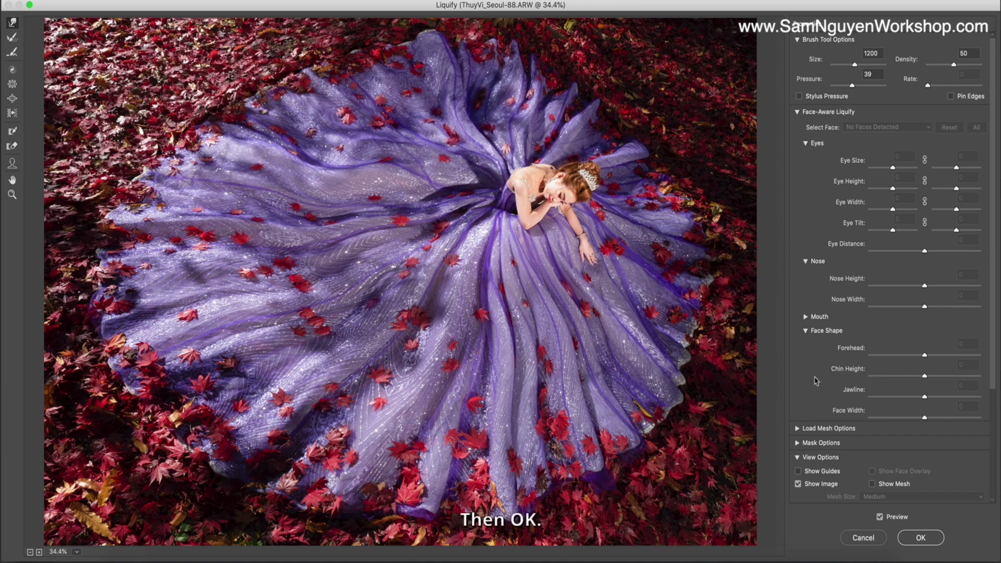
left_click(921, 537)
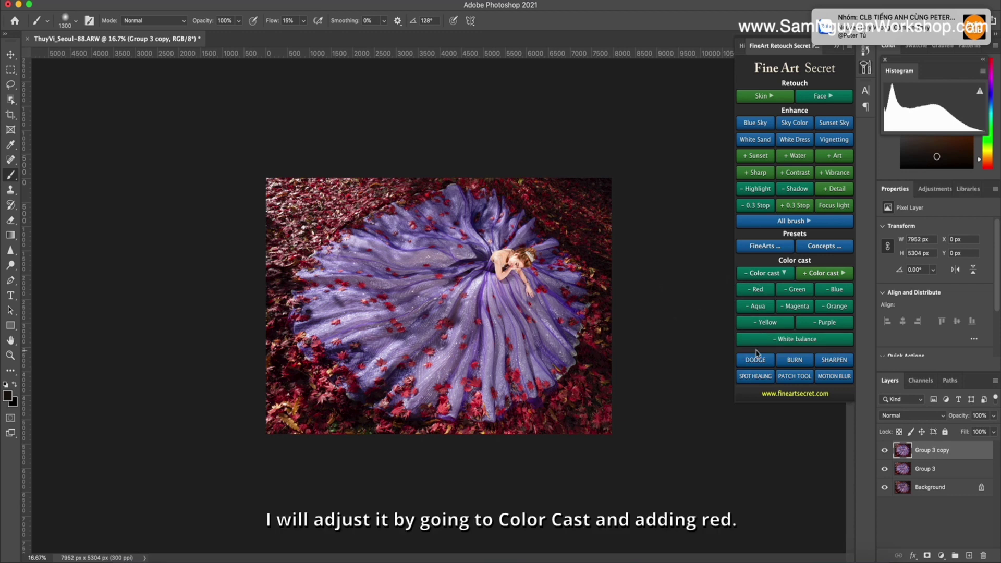
Step: Add a + Red color cast adjustment to the liquified photo and compare the image with and without it
left_click(818, 274)
left_click(762, 291)
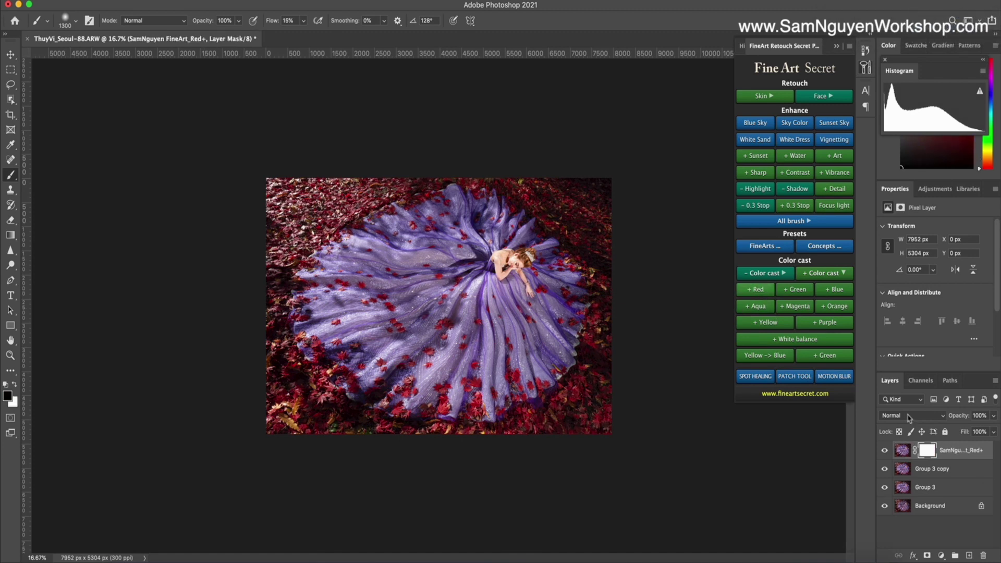
left_click(883, 450)
left_click(883, 449)
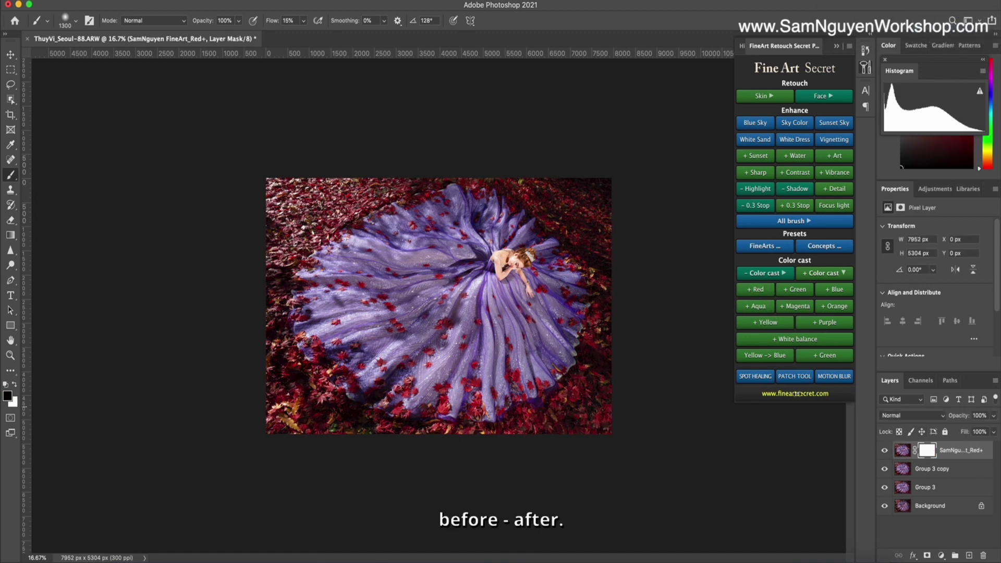
Step: Set the brush flow to 100% and erase the red effect from the woman's skin on the layer mask with a size-175 brush
left_click(303, 23)
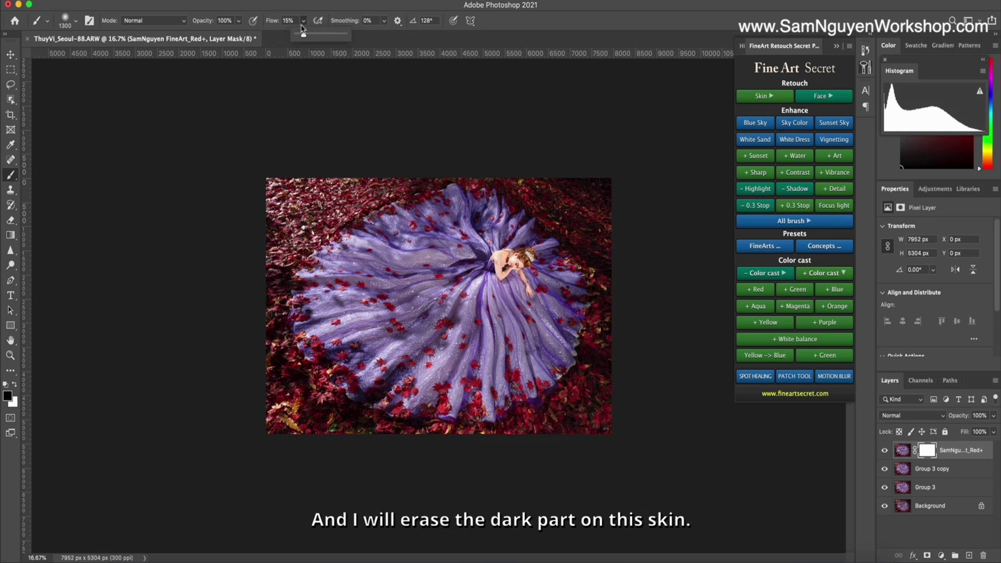
left_click_drag(303, 35, 354, 37)
key("bracketleft")
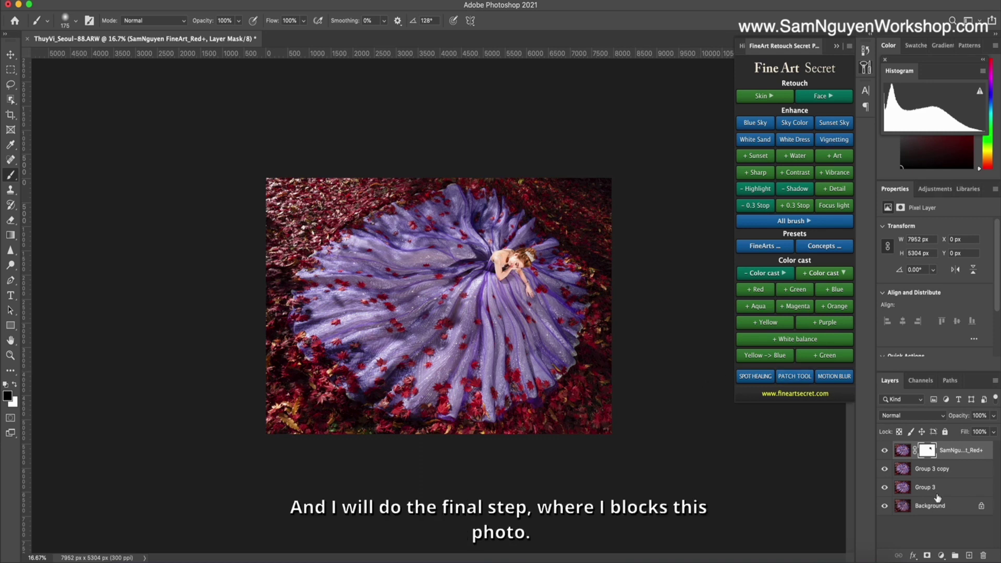
Step: Merge the visible image into a new layer and add the + Contrast brush effect with a black mask
left_click(756, 273)
left_click(792, 221)
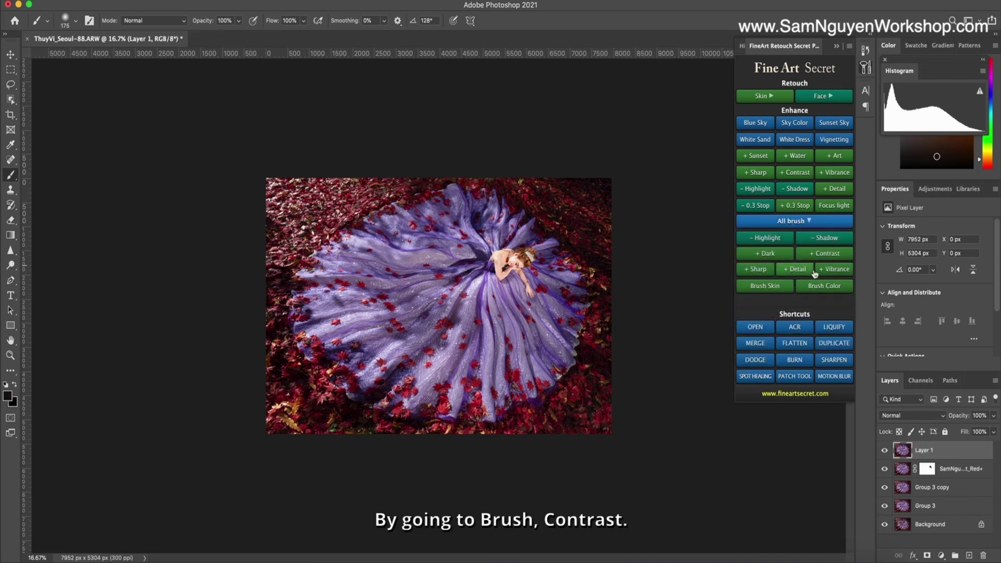
left_click(820, 254)
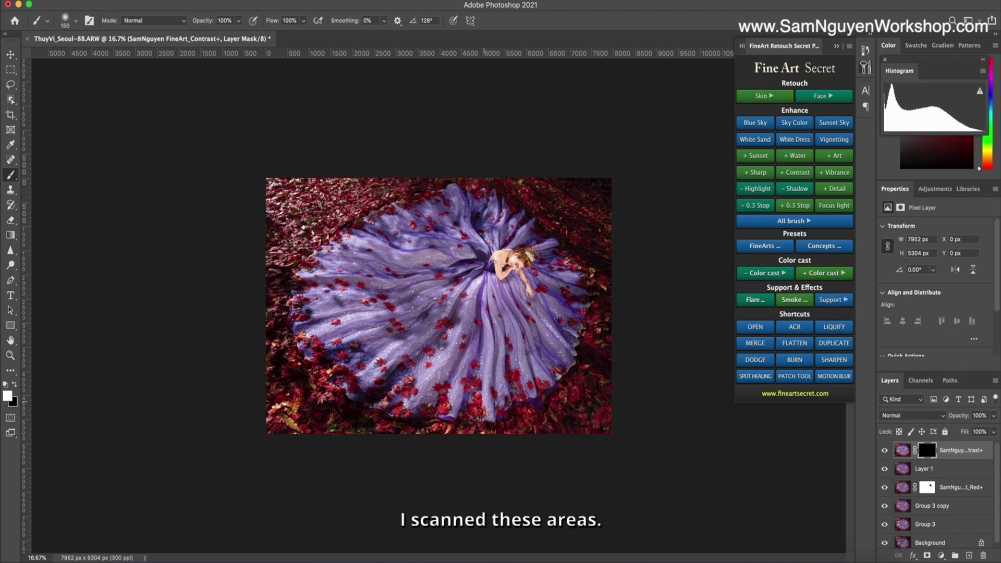
Step: Paint contrast onto the fold ridges in the lower and left parts of the dress, from the waist out to the hem
mouse_move(493, 300)
left_mouse_down()
mouse_move(527, 328)
mouse_move(532, 396)
left_mouse_up()
left_click_drag(540, 357, 588, 321)
key("]")
key("]")
key("]")
mouse_move(470, 286)
left_mouse_down()
mouse_move(372, 364)
mouse_move(446, 366)
left_mouse_up()
key("[")
key("[")
mouse_move(465, 276)
left_mouse_down()
mouse_move(321, 266)
mouse_move(405, 288)
mouse_move(301, 345)
left_mouse_up()
left_click_drag(451, 297, 360, 386)
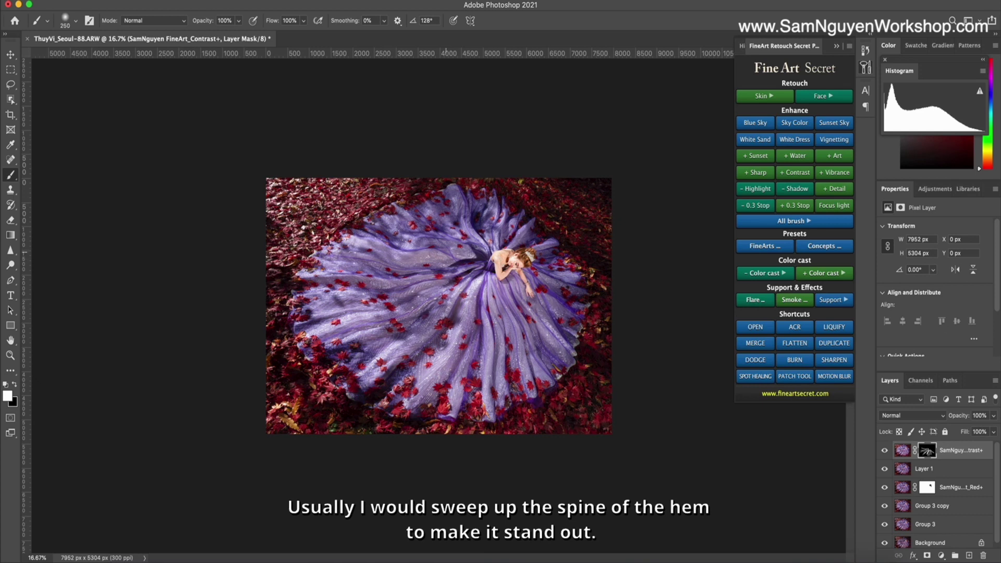
Step: Paint contrast along the fold ridges in the upper-left and upper parts of the dress
left_click_drag(444, 259, 359, 238)
left_click_drag(464, 244, 416, 218)
mouse_move(489, 247)
left_mouse_down()
mouse_move(456, 195)
mouse_move(489, 233)
left_mouse_up()
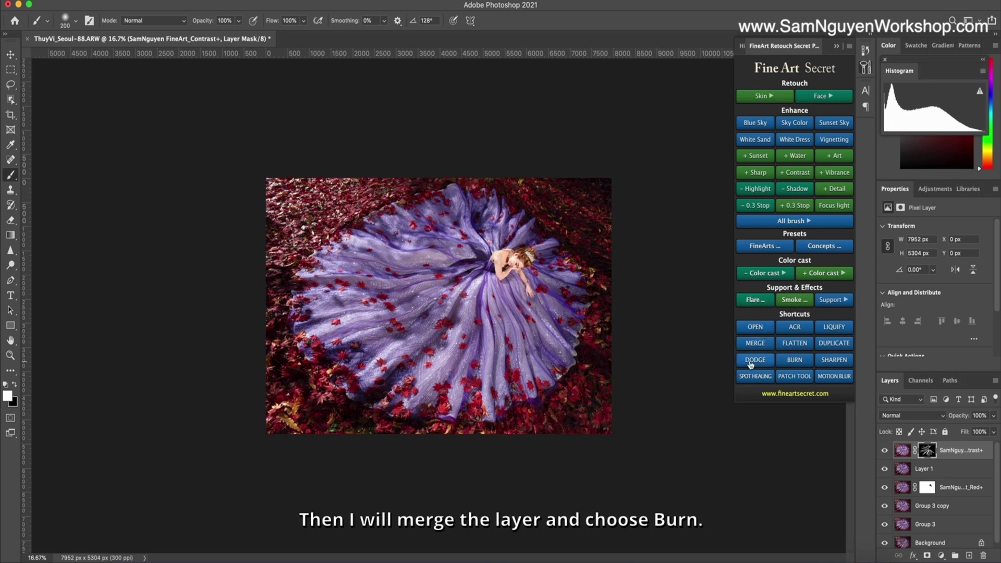
Step: Merge the visible image into a new layer and burn the dark folds of the dress with a 200 to 250-size brush at 10% exposure
left_click(757, 345)
left_click(787, 361)
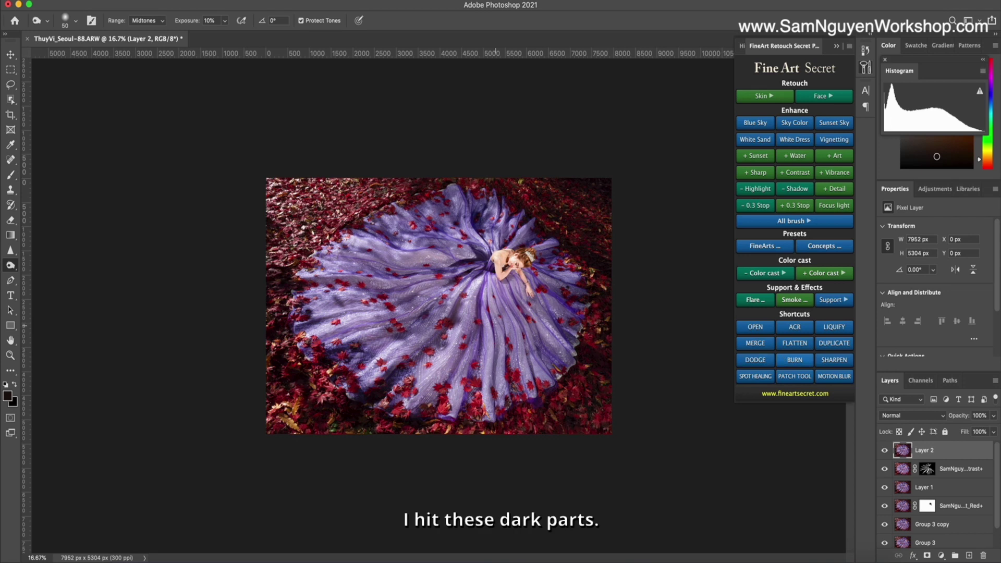
key("bracketright")
key("bracketright")
key("bracketright")
key("bracketright")
key("bracketright")
key("bracketright")
key("bracketright")
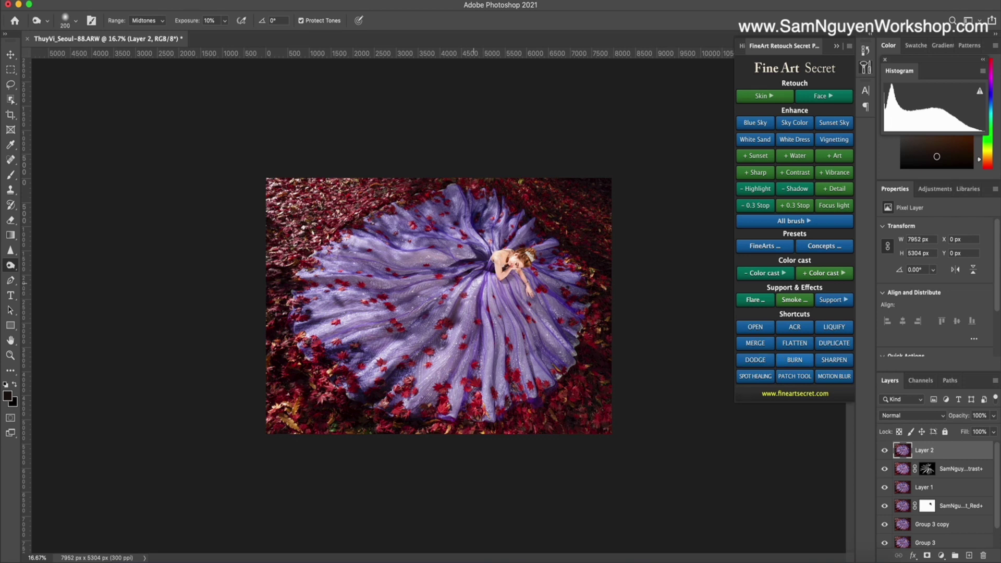
key("bracketright")
key("bracketleft")
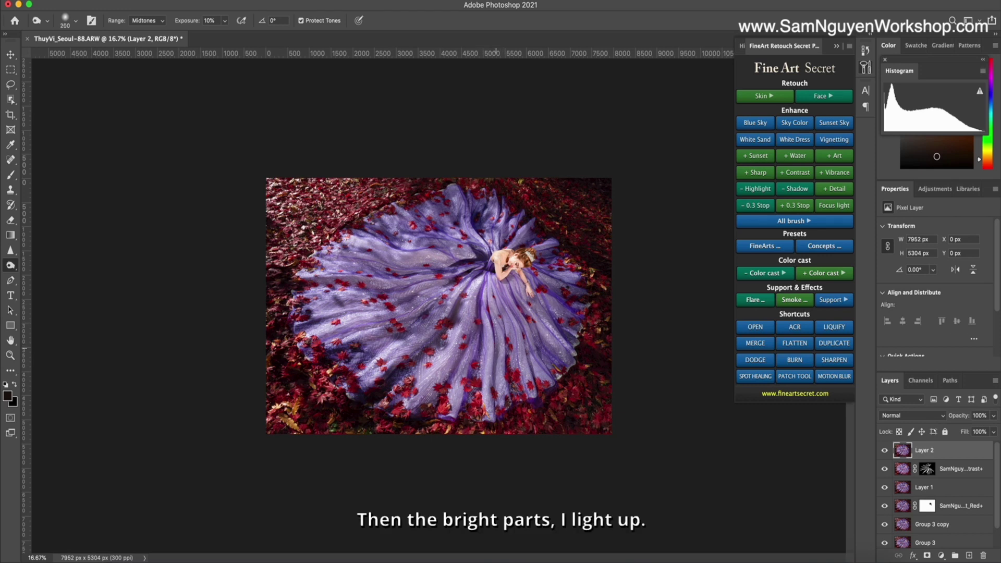
key("bracketright")
key("bracketright")
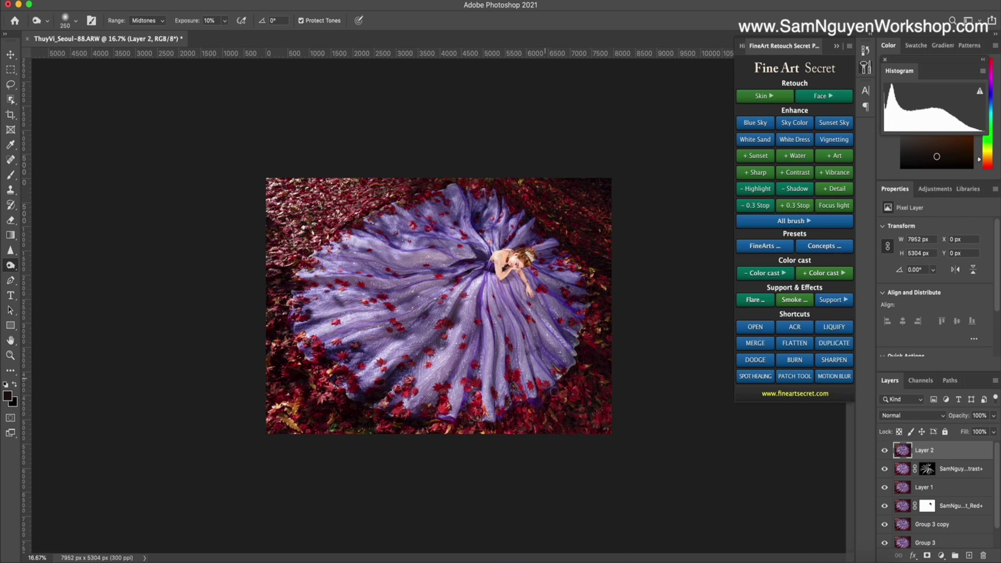
key("bracketleft")
key("bracketright")
key("bracketright")
key("bracketright")
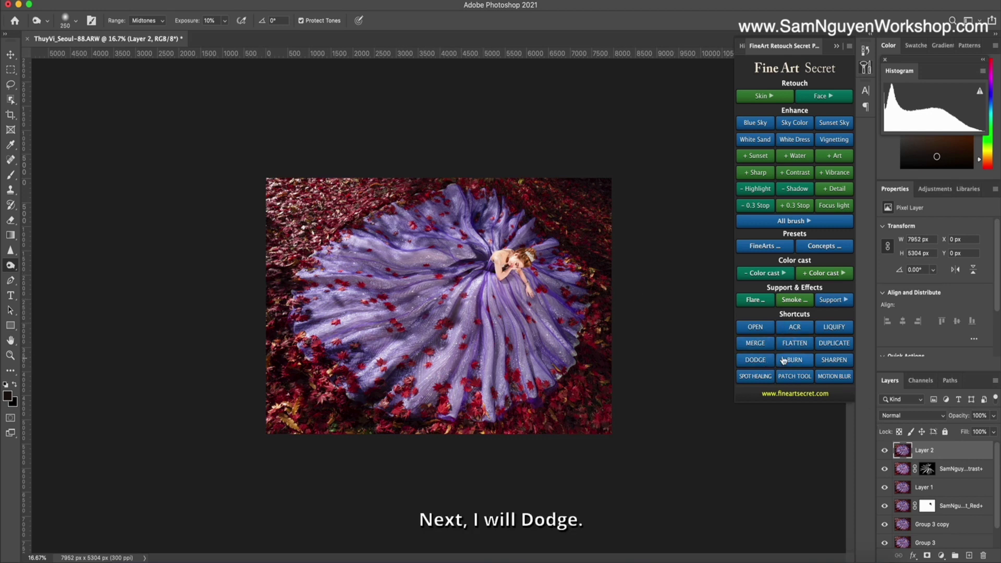
Step: Dodge the bright fold ridges across the dress at 10% midtone exposure, varying the brush size between 100 and 300
left_click(763, 363)
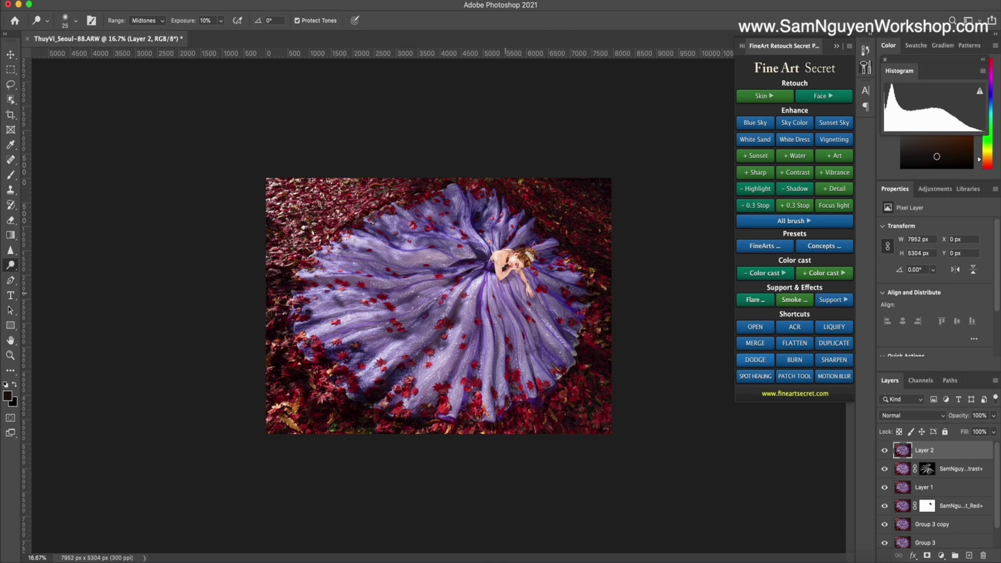
left_click_drag(484, 287, 492, 394)
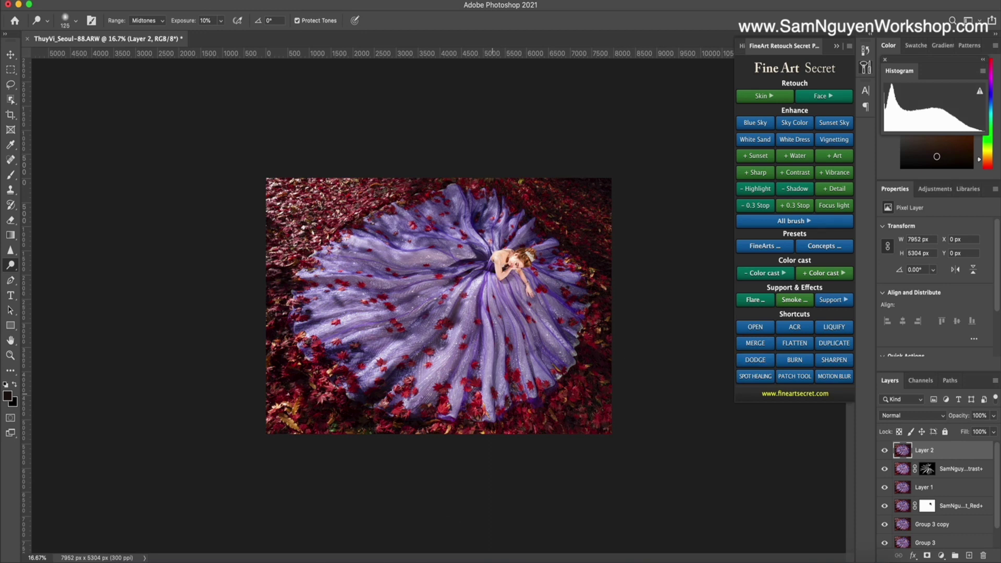
mouse_move(507, 308)
left_mouse_down()
mouse_move(526, 382)
mouse_move(520, 329)
left_mouse_up()
key("bracketleft")
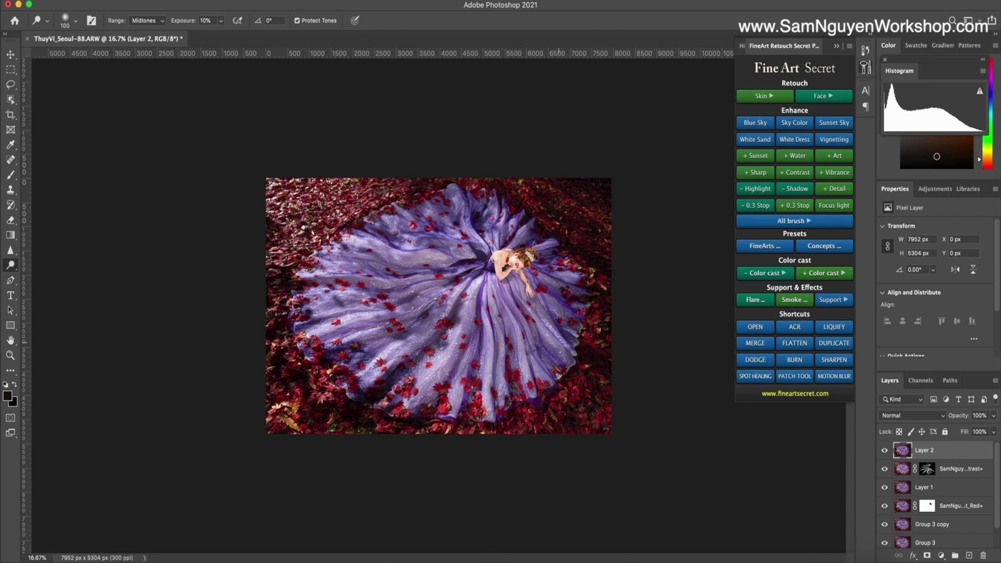
key("bracketright")
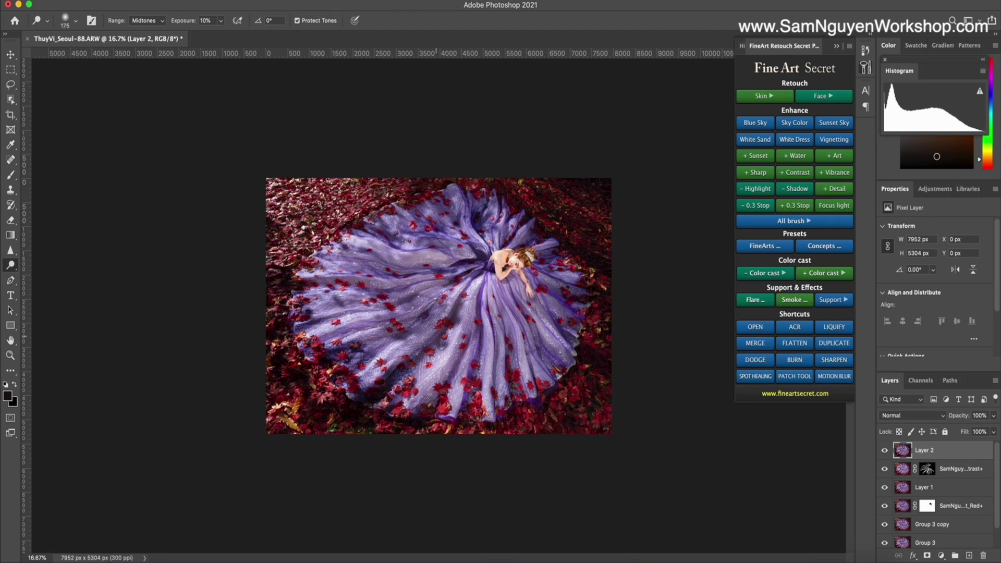
key("bracketright")
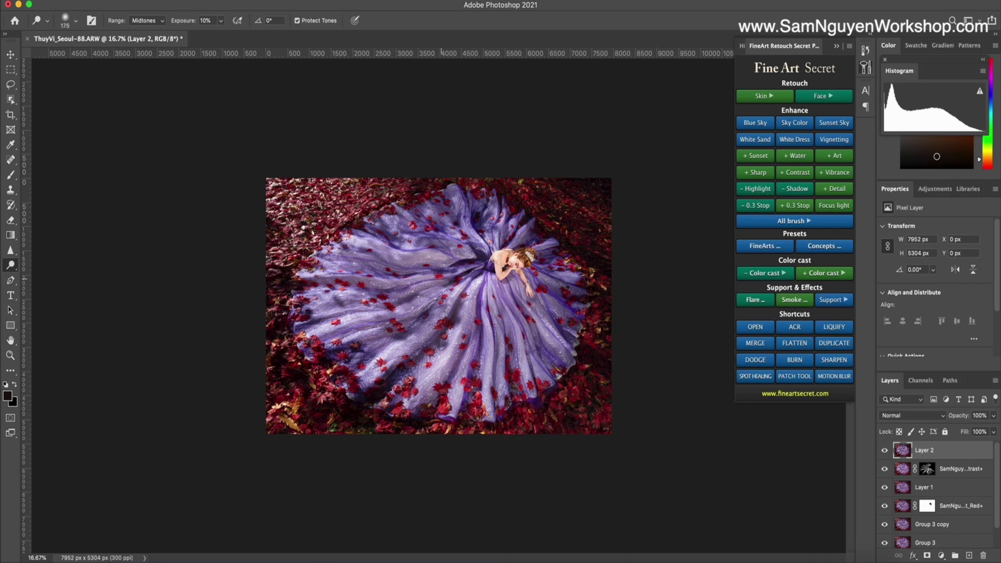
key("bracketleft")
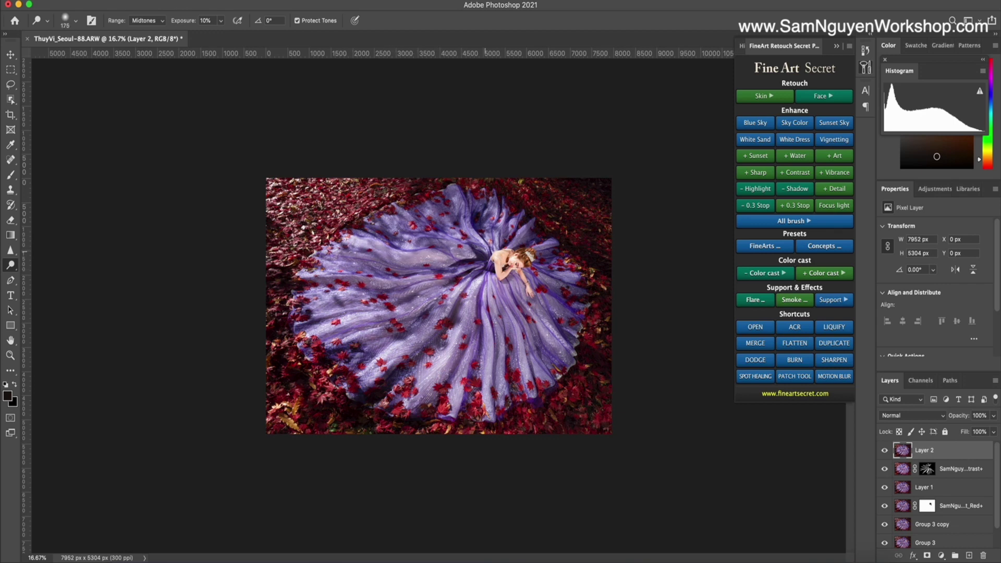
key("bracketright")
key("bracketright")
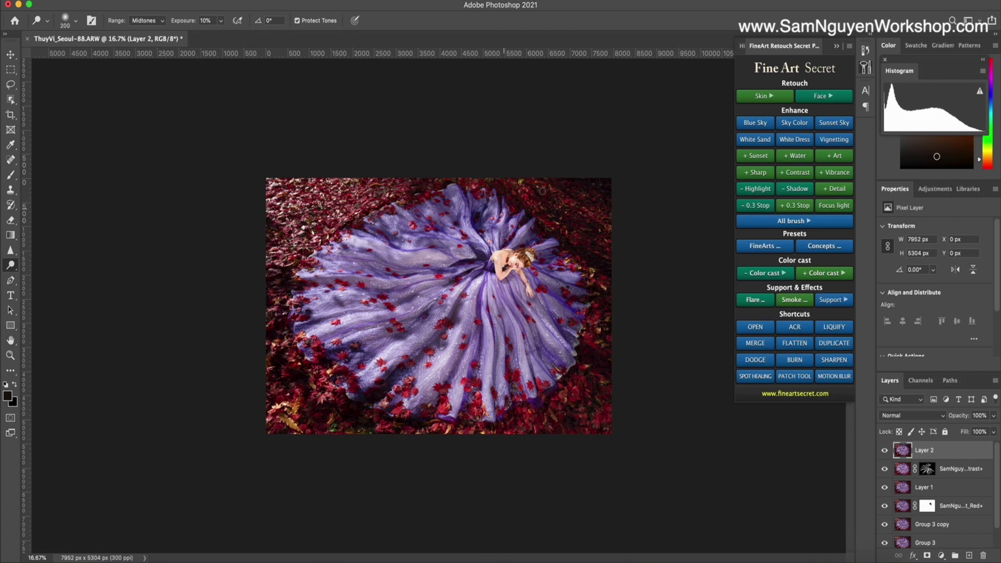
key("bracketleft")
key("bracketleft")
key("bracketleft")
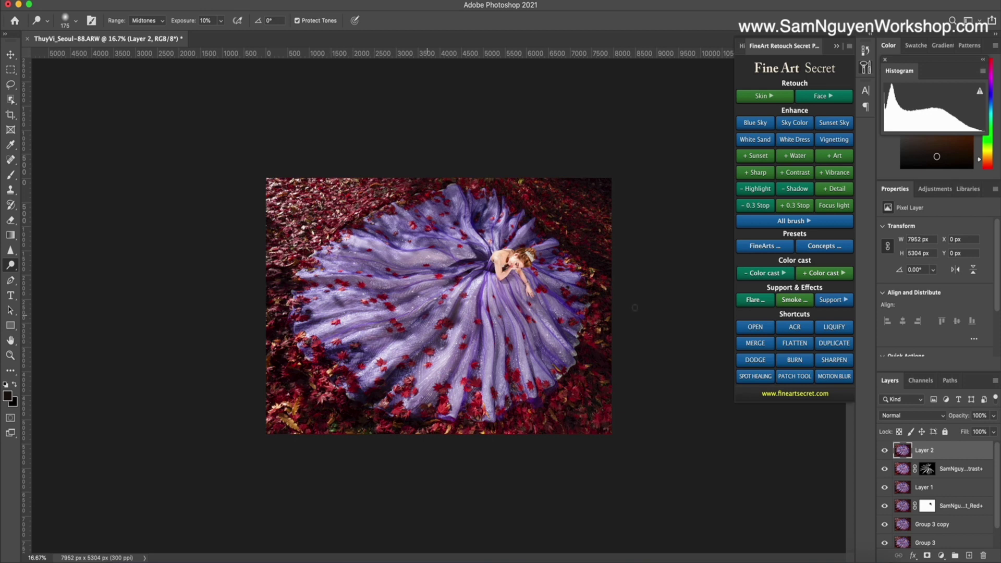
Step: Group Layer 2 with the contrast layer and compare the photo with and without the group
left_click(957, 472, "shift")
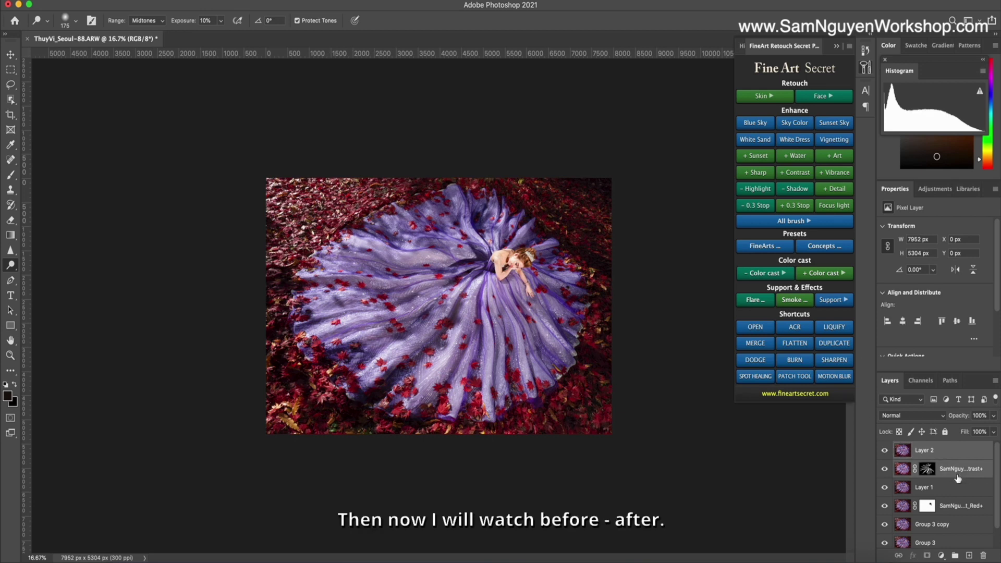
key("super+g")
left_click(885, 448)
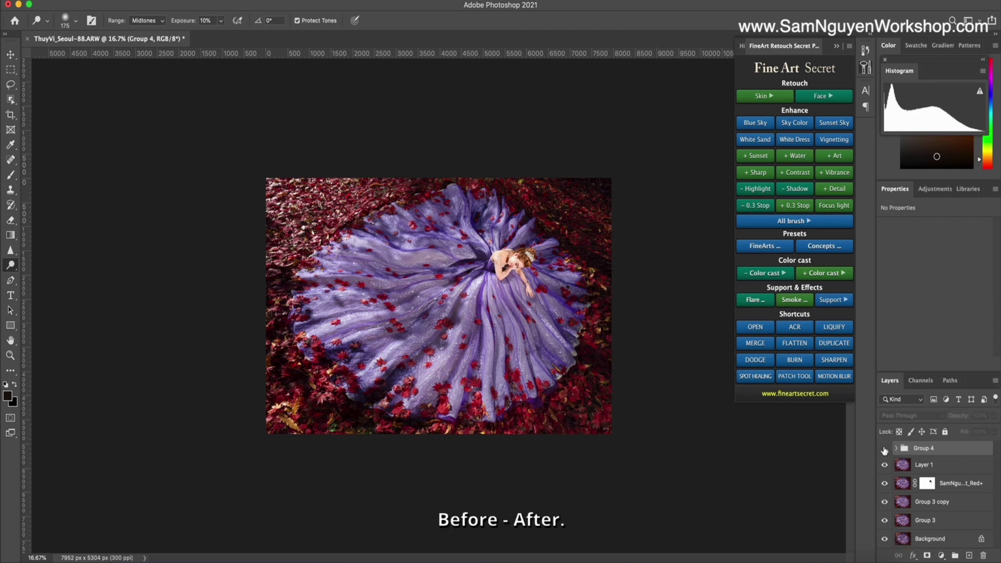
left_click(885, 448)
left_click(885, 448)
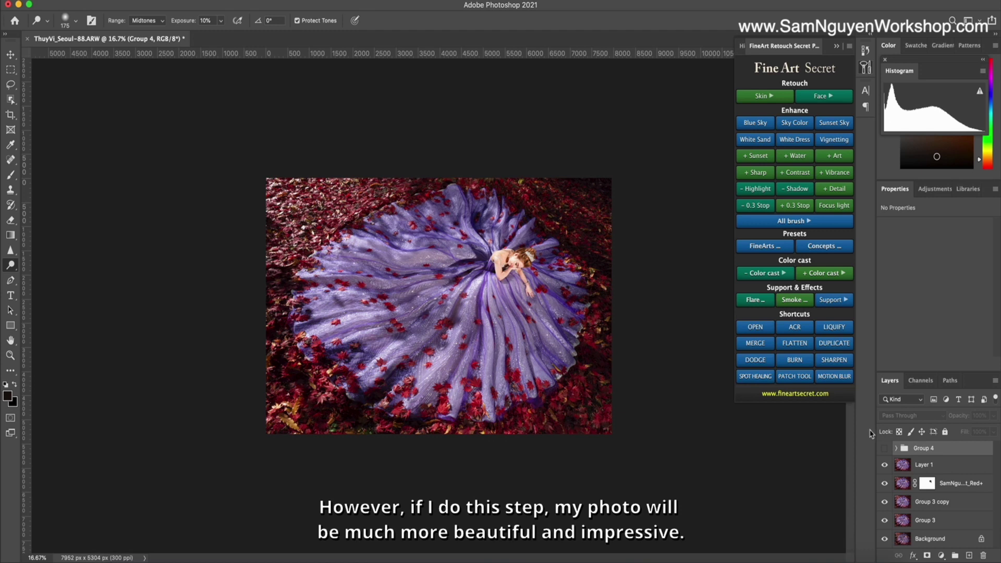
left_click(884, 449)
left_click(884, 448)
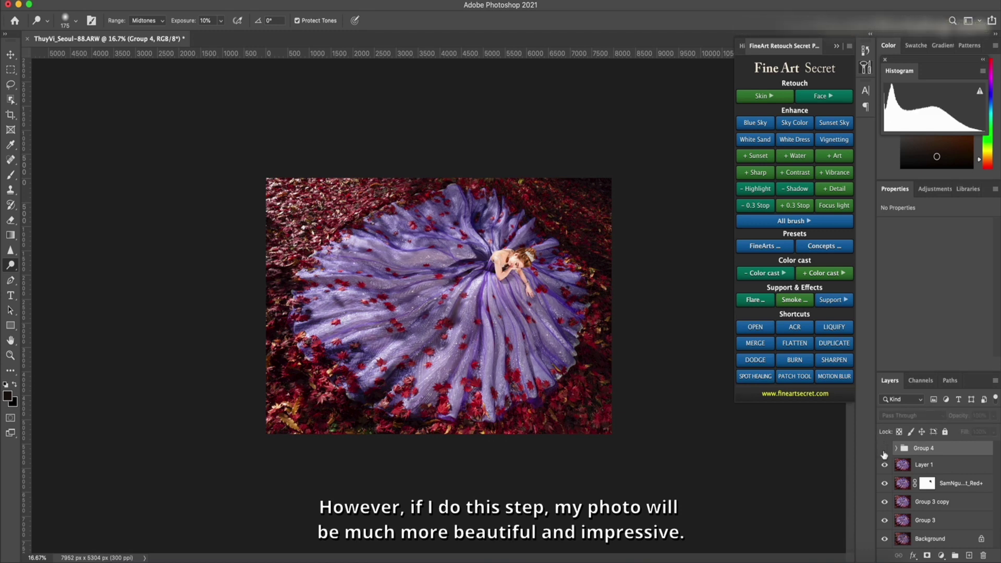